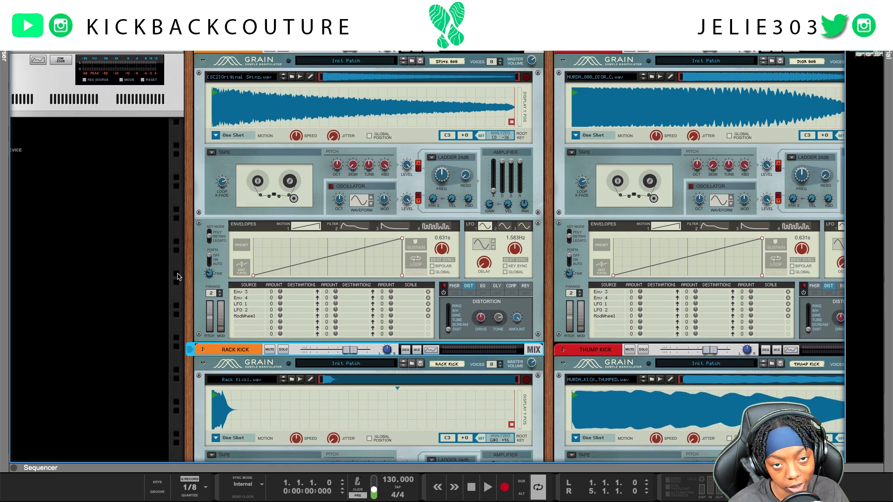
- Audition the PAIR ONE 130 mix, replay the SPINZ 808 channel on its own from the song start, and take it out of solo
scroll(179, 288, down, 10)
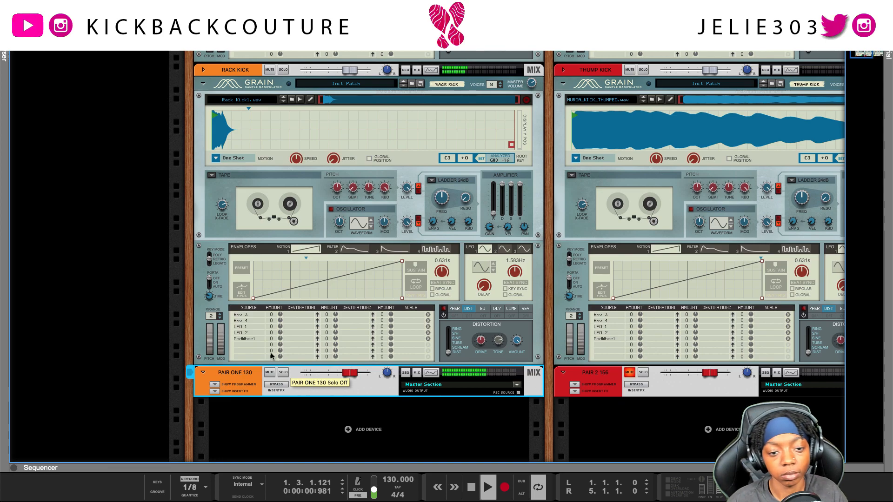
scroll(272, 343, up, 1)
scroll(272, 342, up, 6)
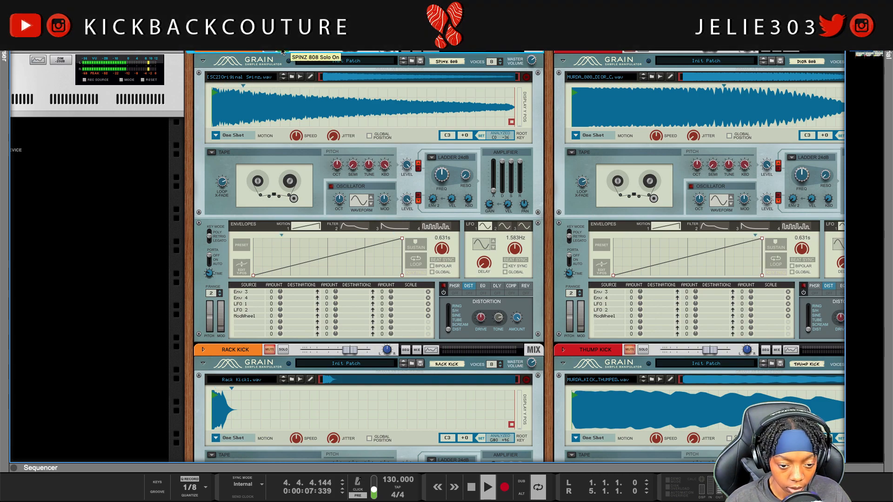
key(space)
key(shift+Return)
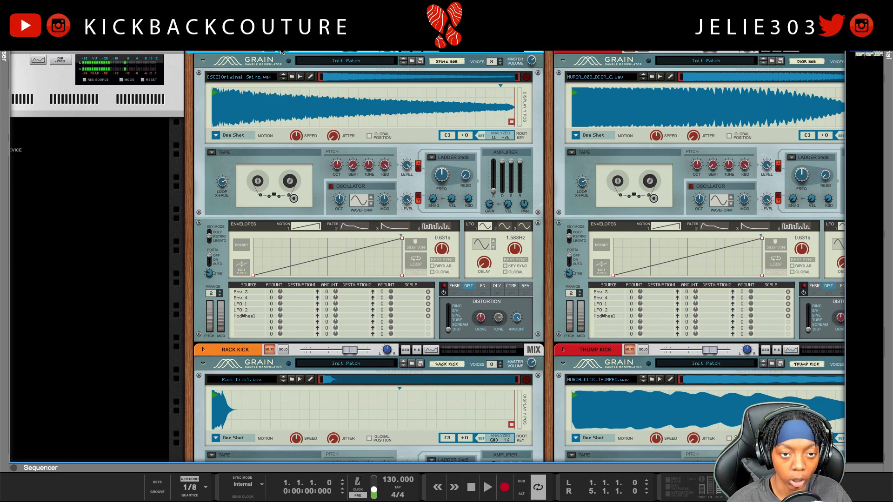
key(space)
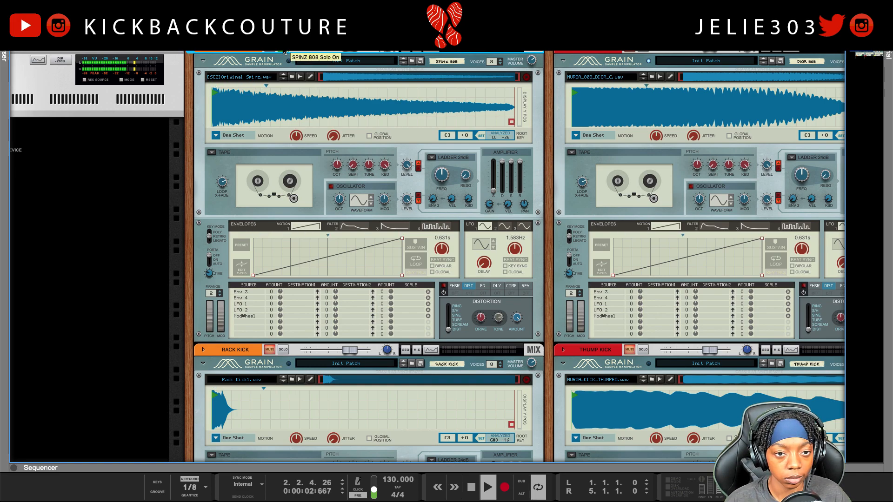
key(space)
click(284, 51)
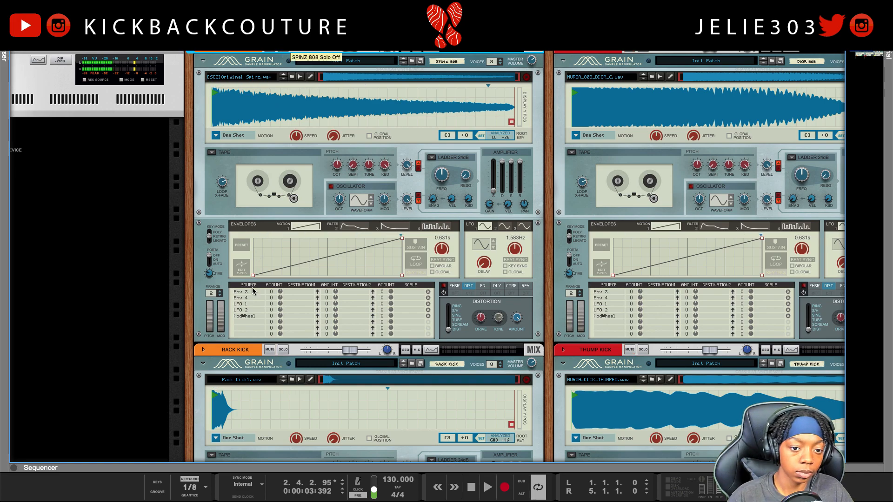
- Solo the RACK KICK channel, play it back on its own, and turn its solo off again
click(283, 350)
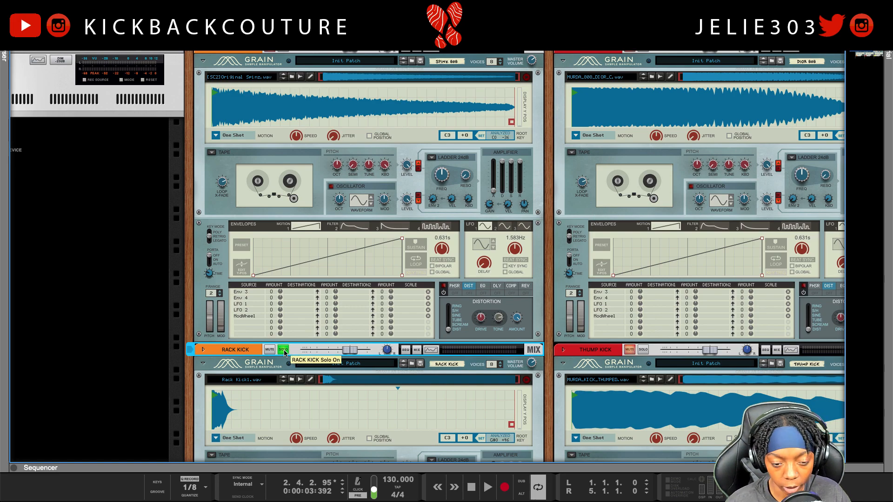
key(space)
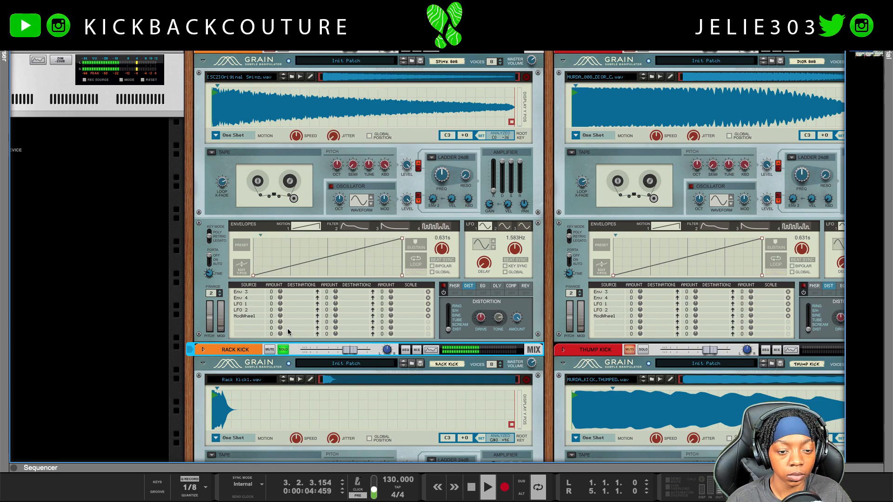
click(291, 76)
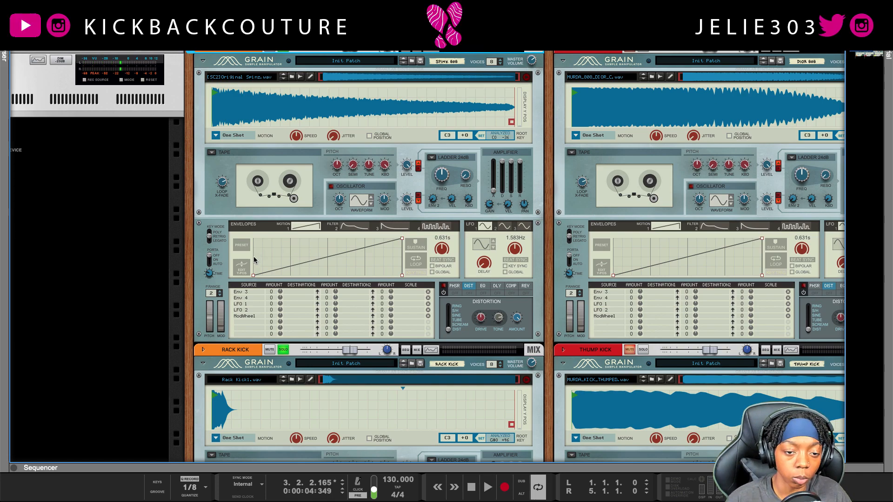
click(284, 351)
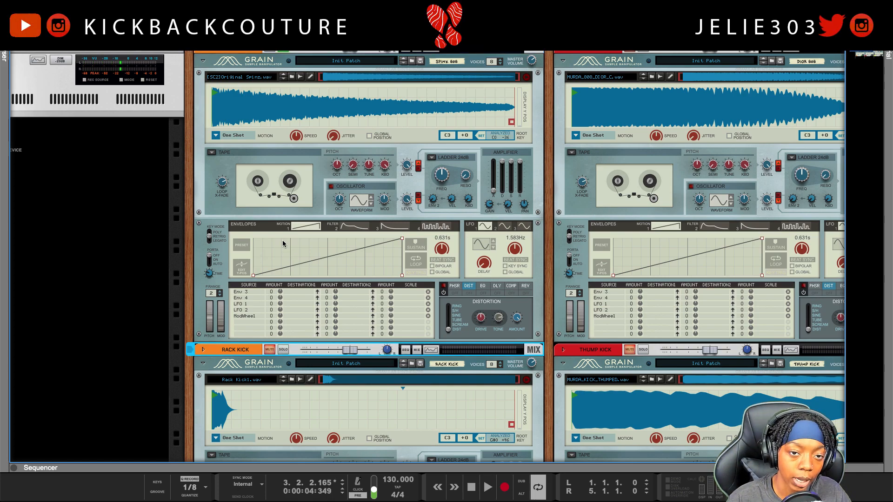
- Select the SPINZ 808 Grain device, run a short playback, and select the RACK KICK Grain device
click(239, 62)
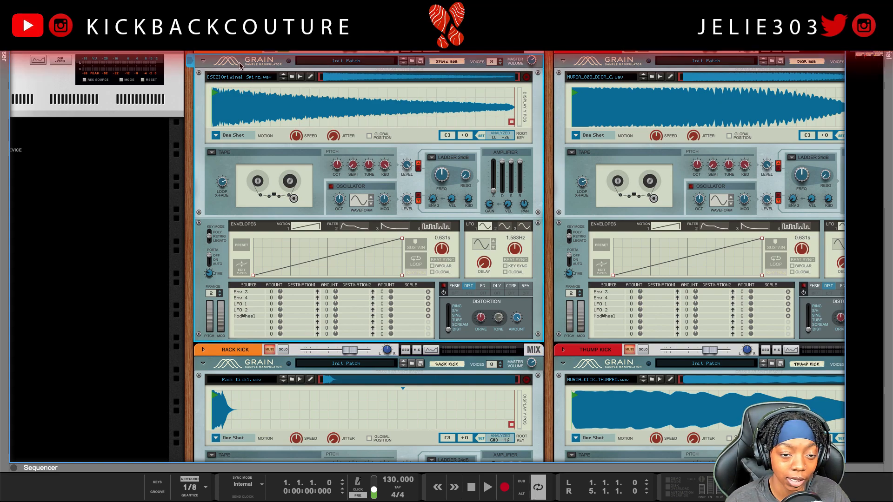
key(space)
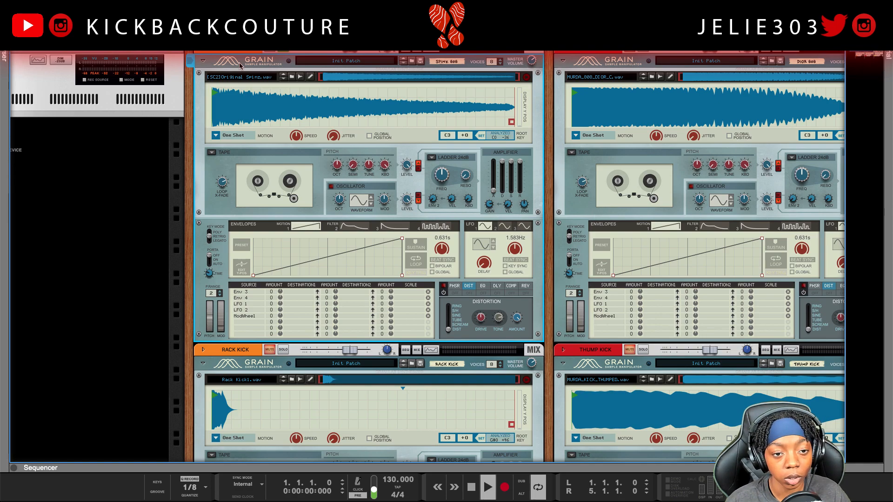
key(space)
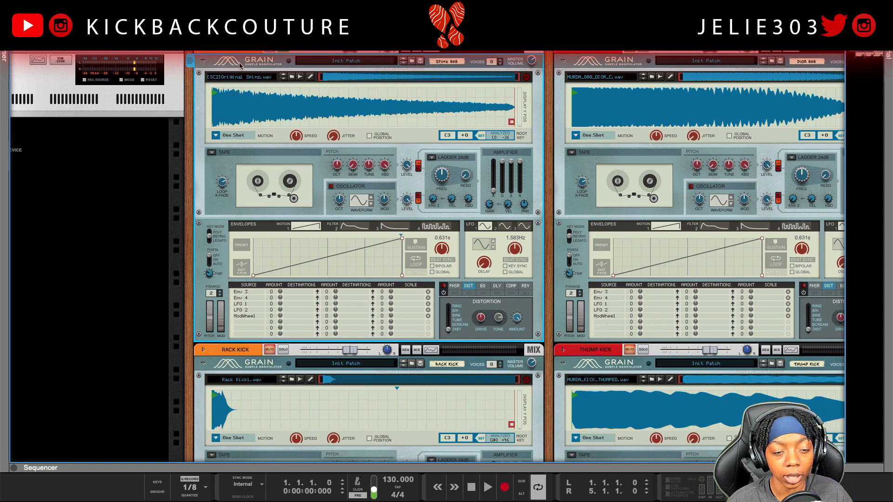
click(243, 370)
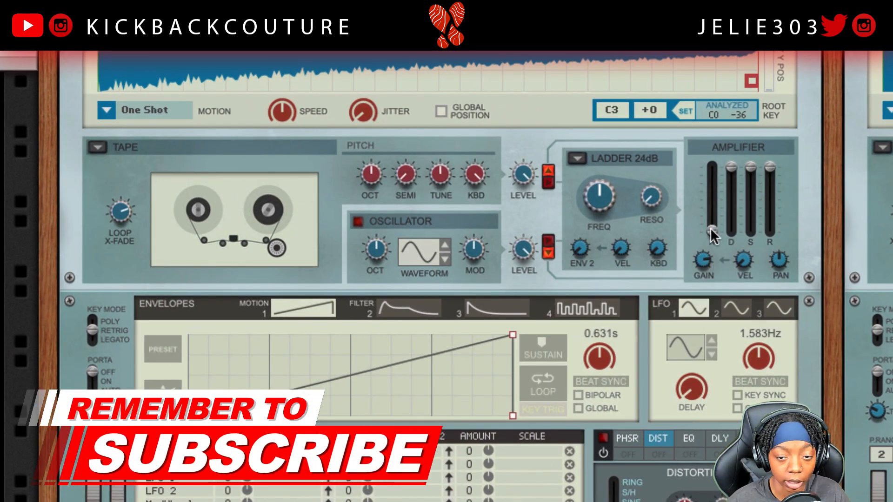
- Try slower amp attack settings such as 113 ms on the SPINZ 808 Grain, returning the attack to its original position
drag(708, 231, 713, 220)
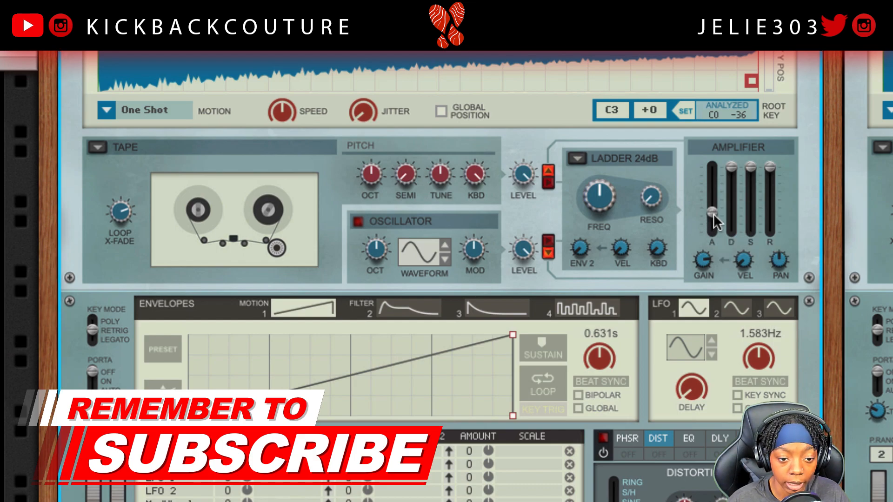
mouse_move(714, 215)
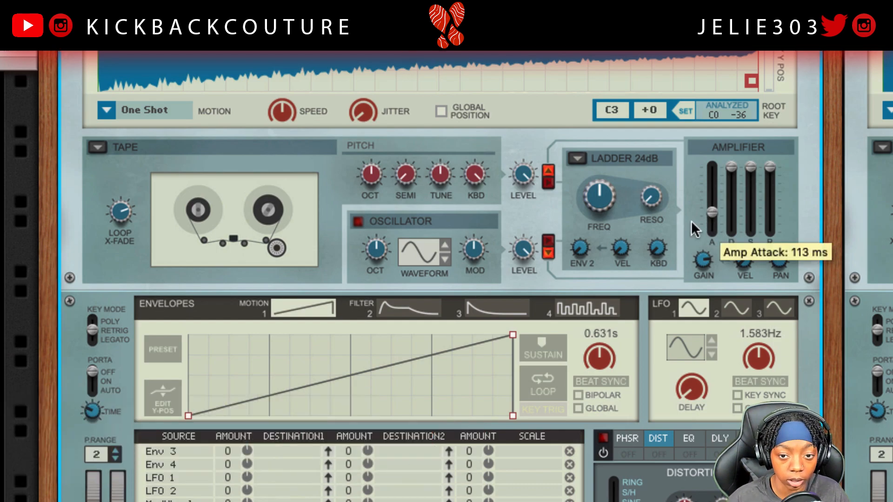
drag(713, 213, 719, 269)
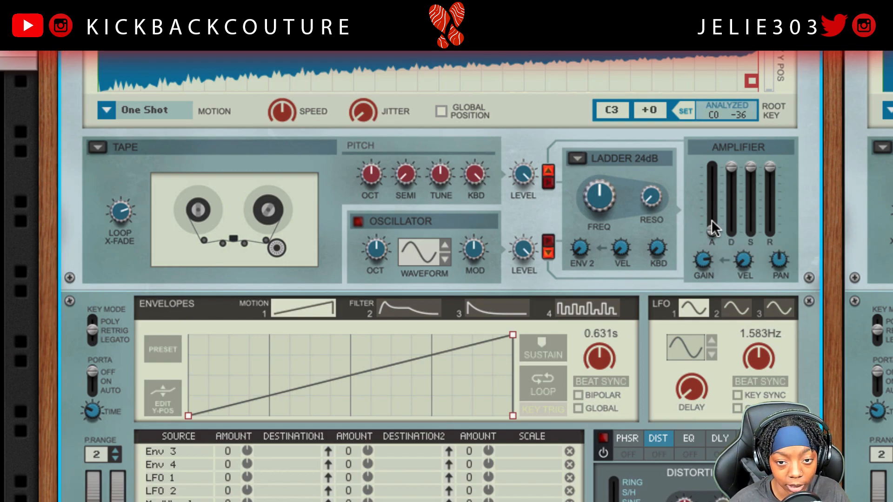
drag(715, 211, 715, 197)
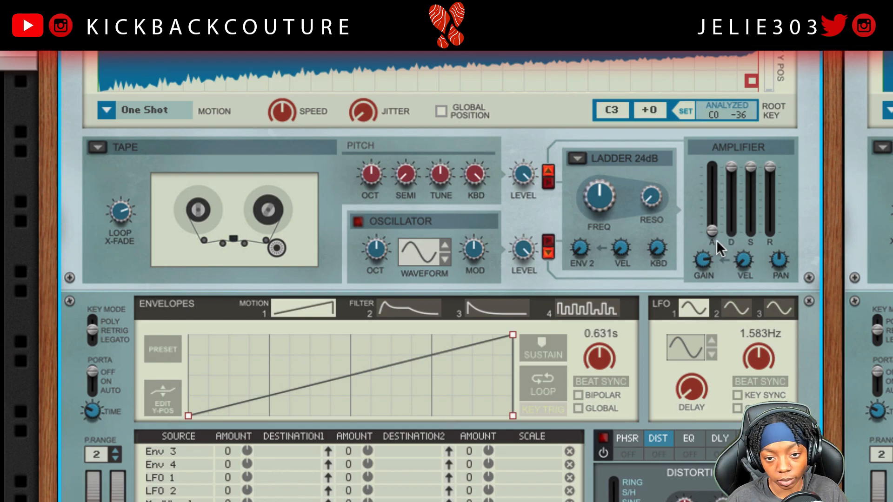
drag(713, 231, 718, 217)
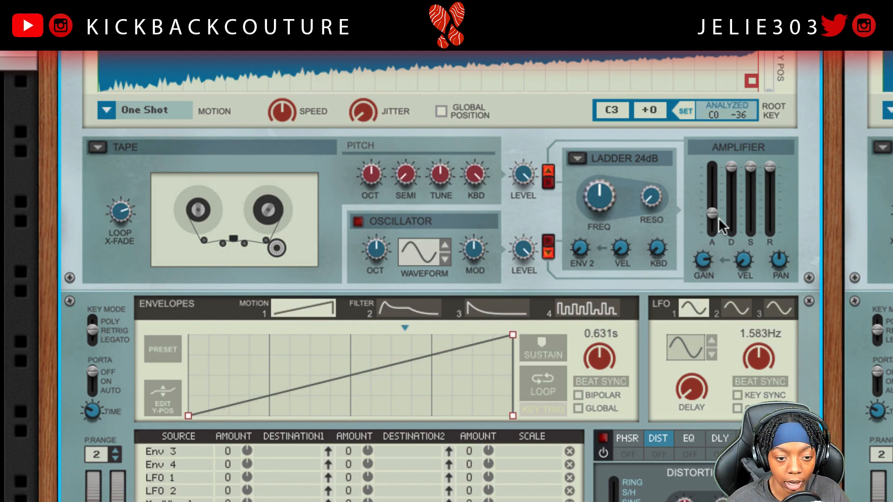
drag(713, 214, 719, 264)
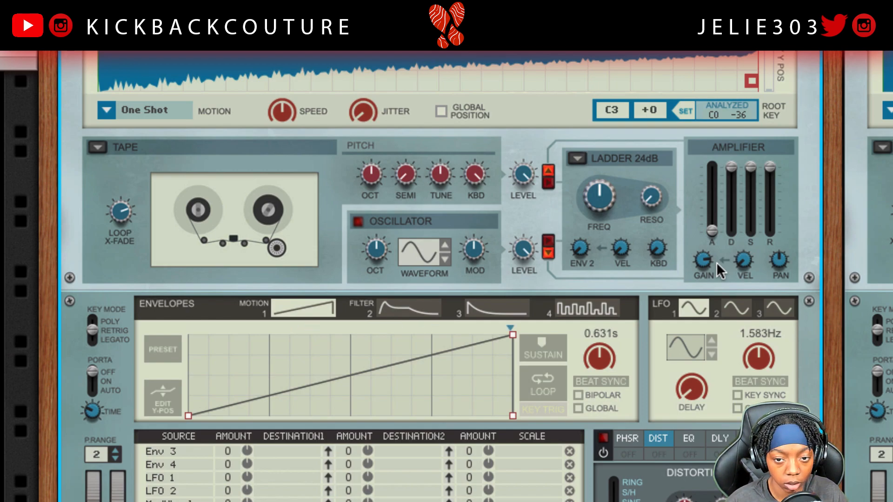
drag(714, 225, 716, 219)
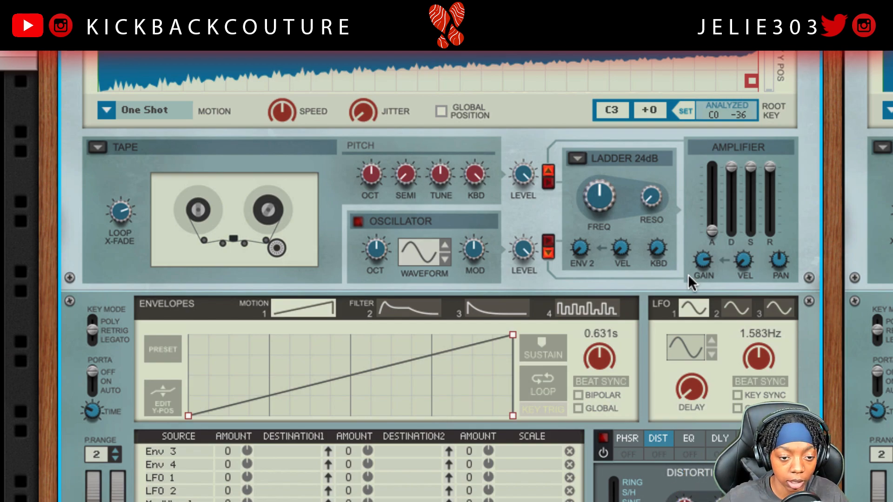
- Flip the rack to its rear view and unfold the RACK KICK mix channel, keeping its Grain device expanded
key(Tab)
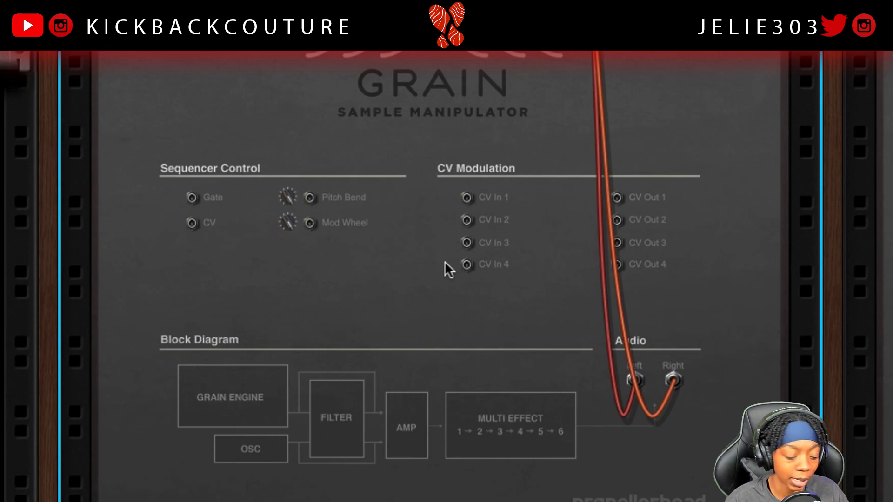
key(Tab)
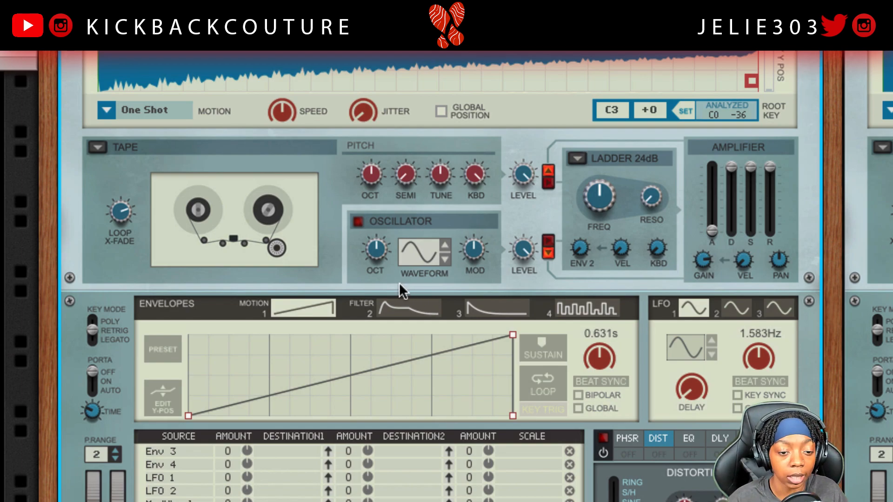
key(Tab)
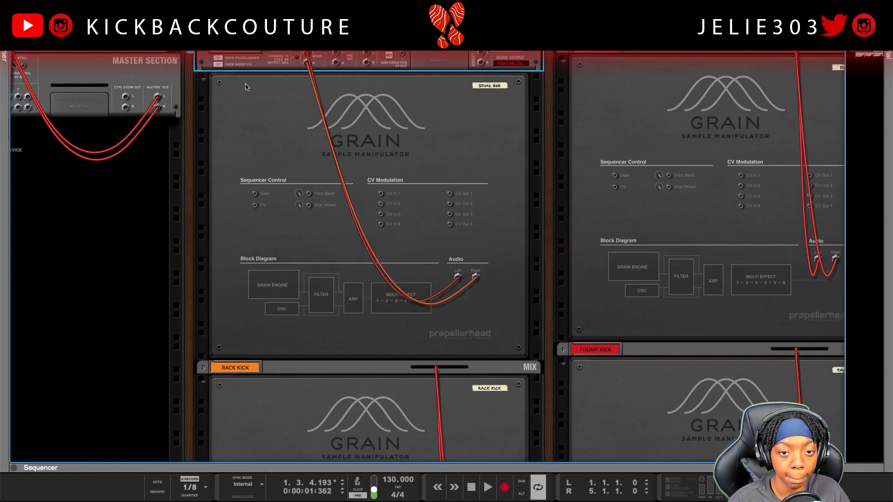
click(204, 382)
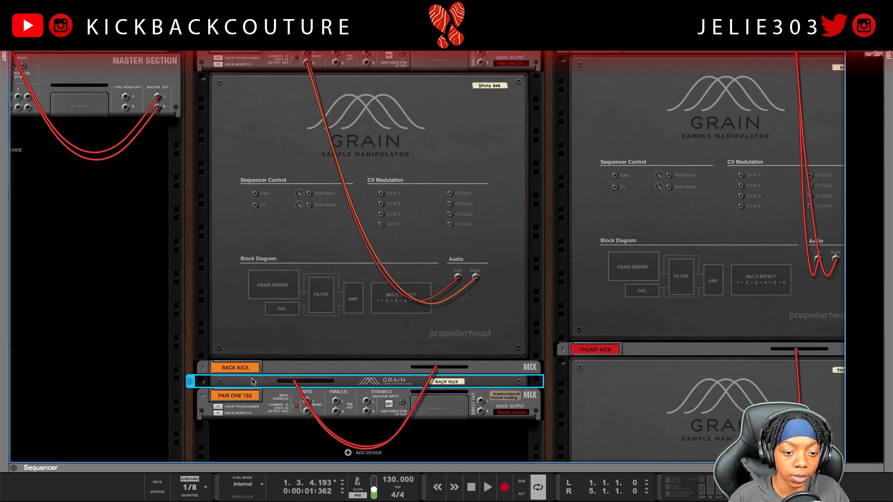
click(203, 367)
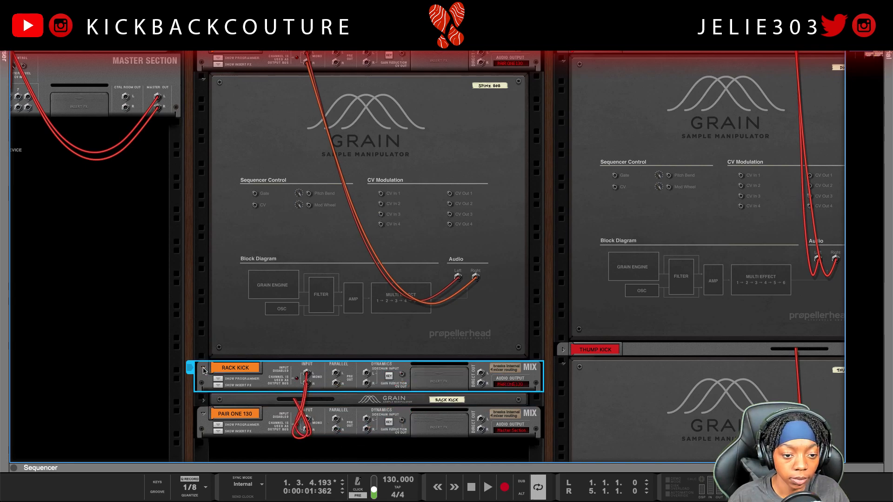
click(204, 401)
scroll(259, 341, up, 2)
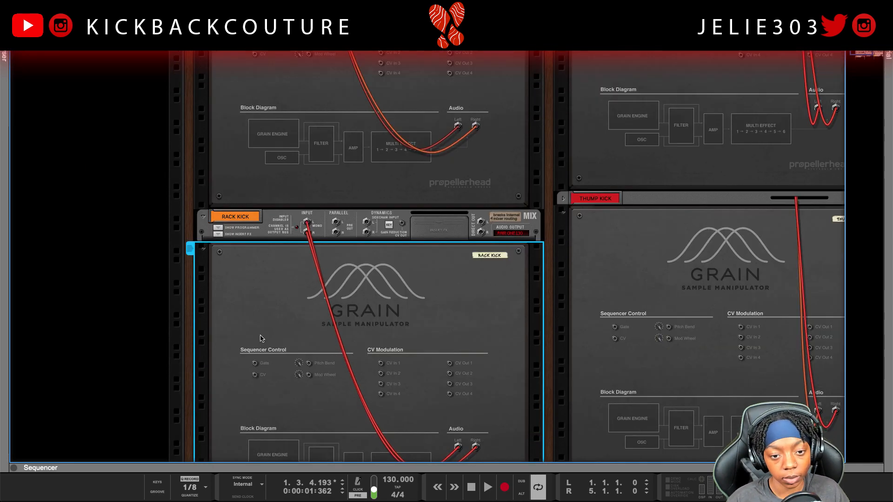
scroll(290, 289, up, 2)
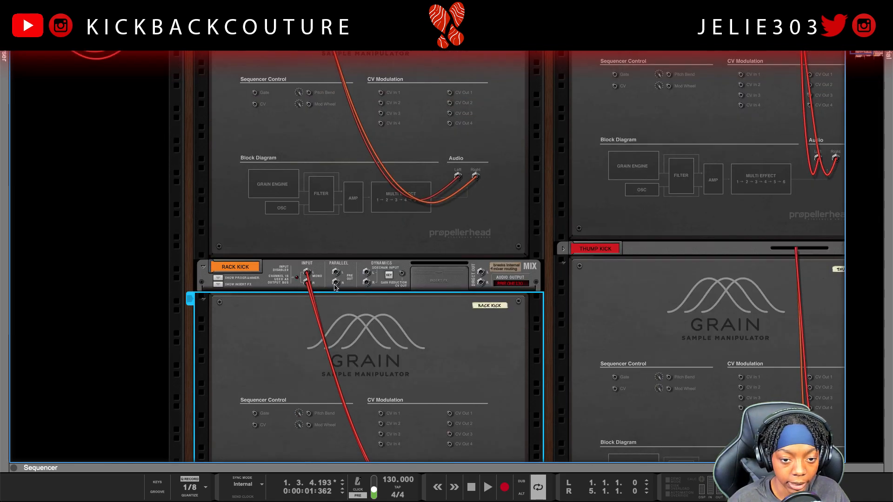
- Try to patch the RACK KICK mix channel's left parallel output to the SPINZ 808 mix channel
drag(337, 269, 346, 69)
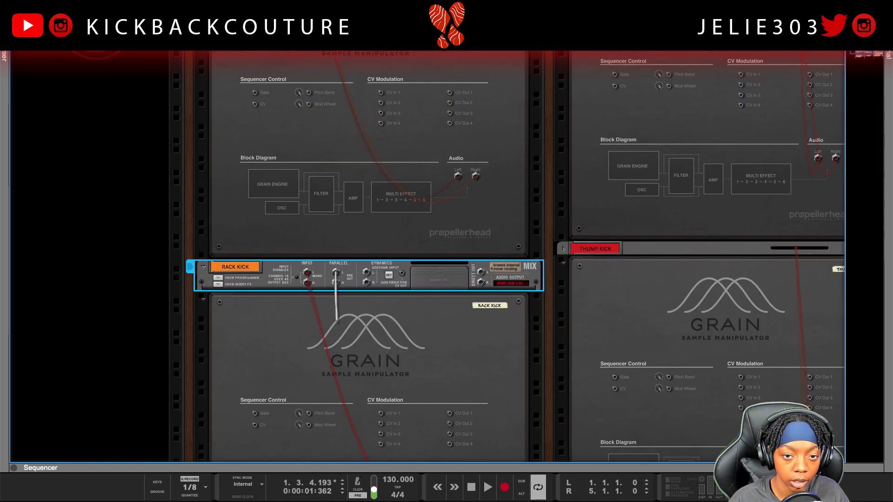
drag(337, 320, 366, 62)
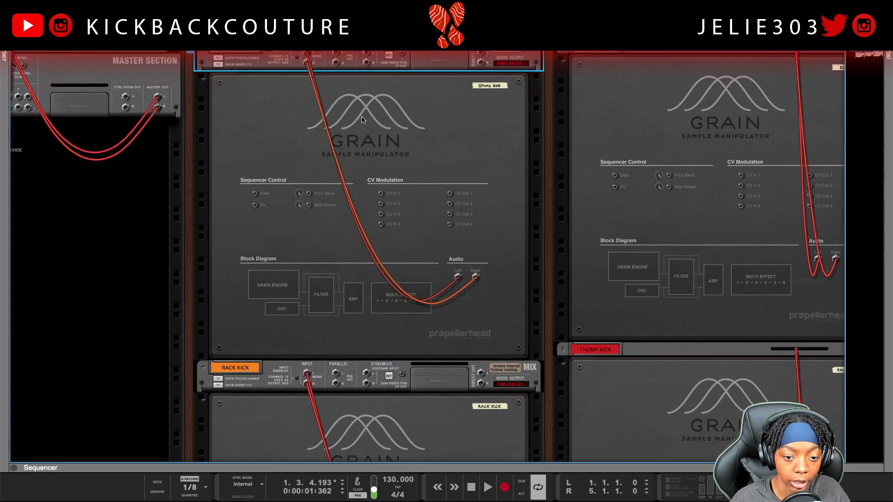
right_click(336, 373)
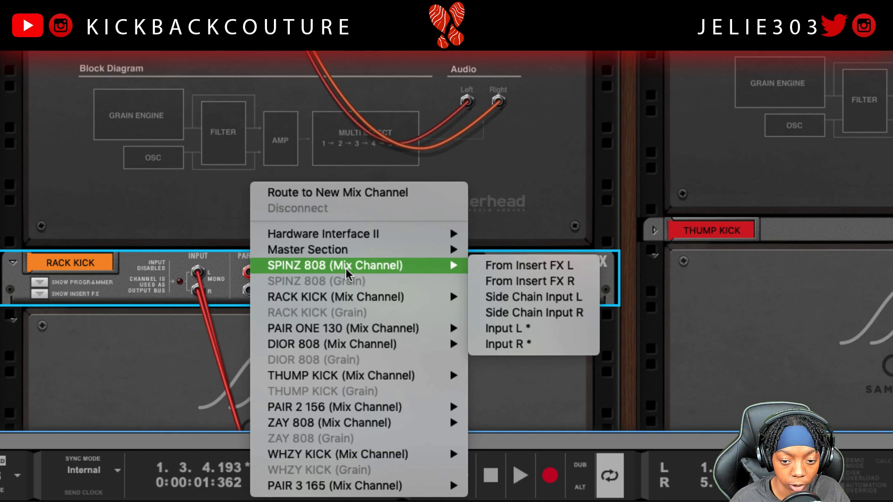
click(437, 281)
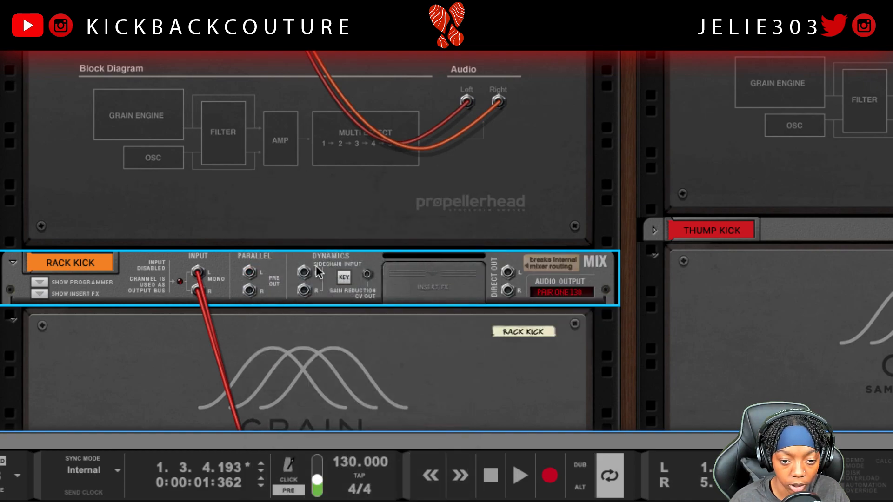
- Route RACK KICK's left parallel output to Side Chain Input L of the SPINZ 808 mix channel and flip the rack back to its front
right_click(250, 272)
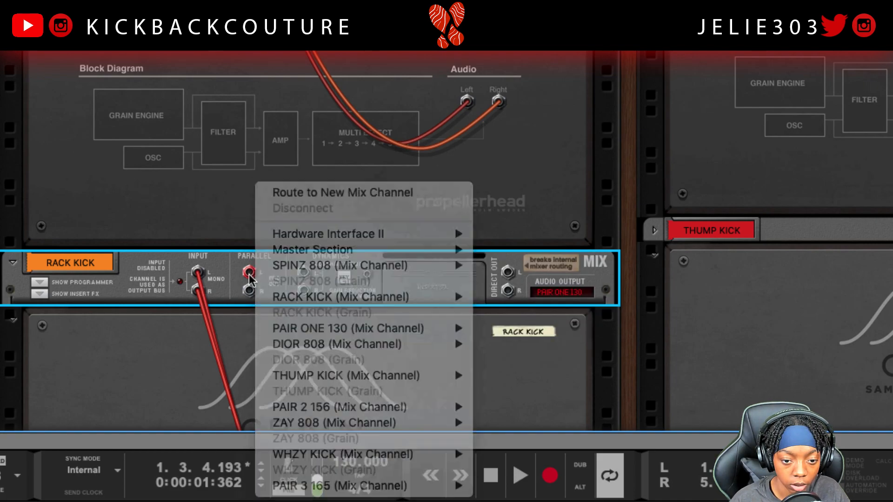
right_click(250, 279)
mouse_move(343, 260)
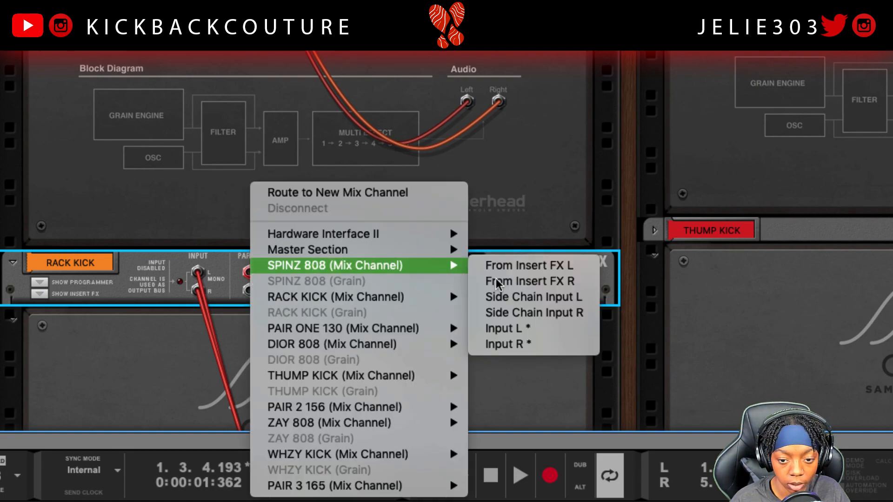
click(514, 298)
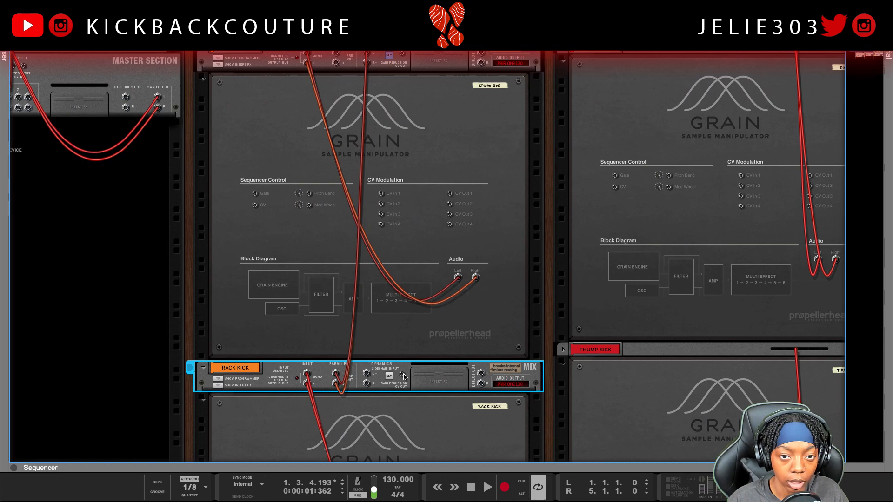
key(Tab)
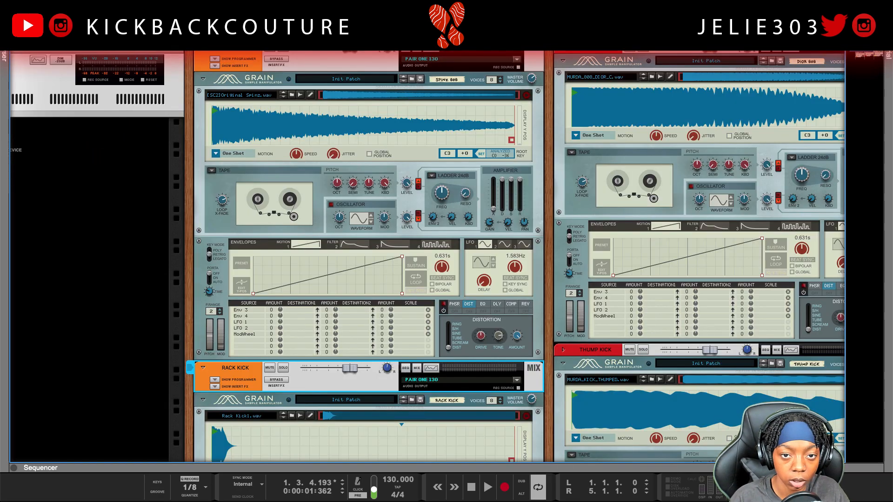
- Switch to the main mixer and turn on the compressor in the SPINZ 808 channel's dynamics section
key(F5)
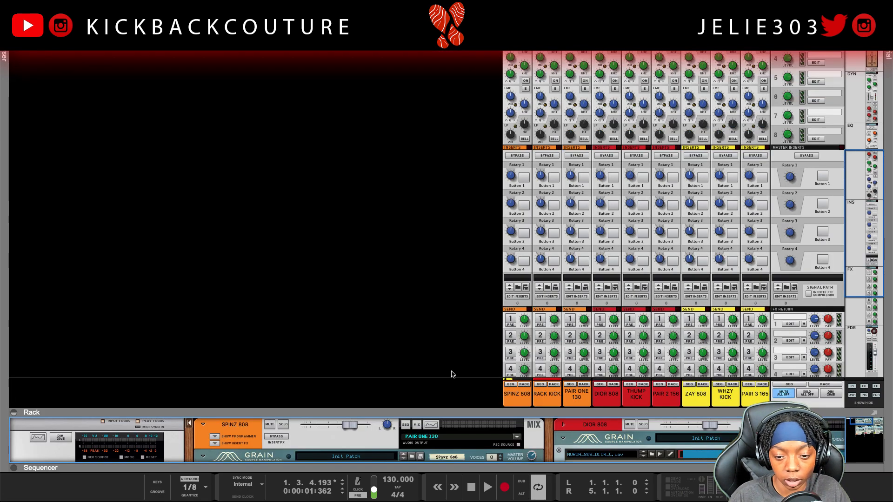
click(540, 399)
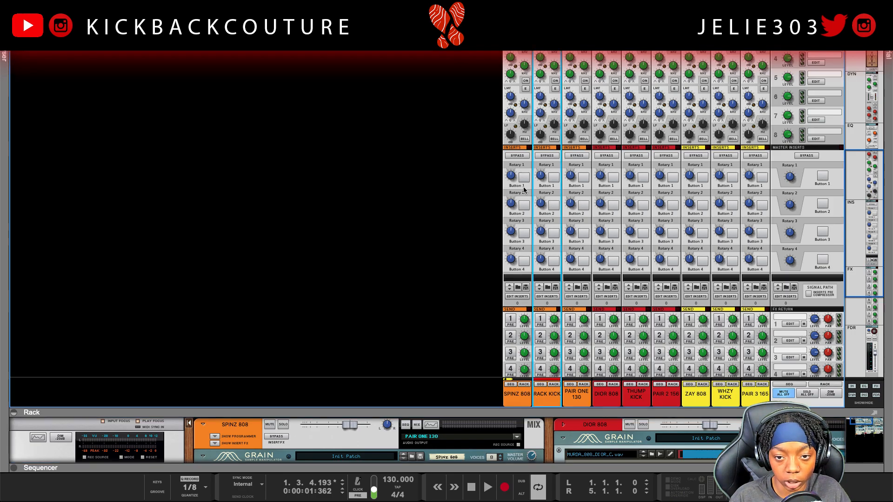
scroll(523, 207, down, 1)
scroll(524, 207, down, 10)
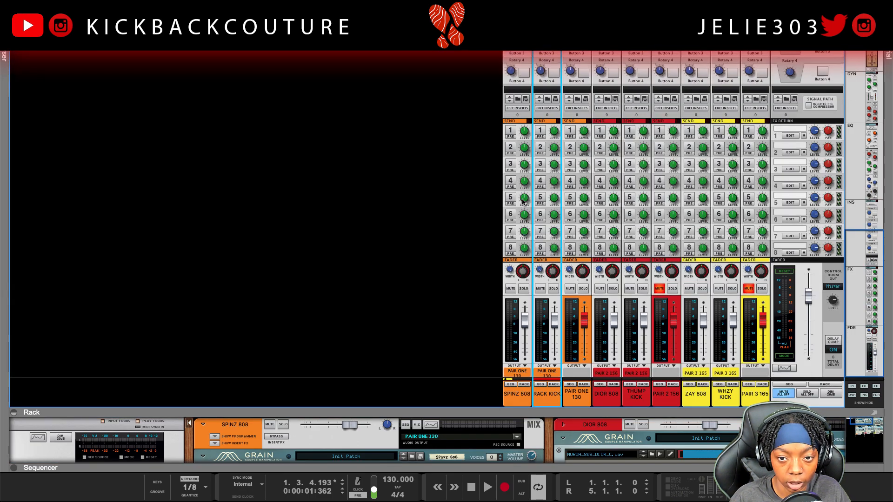
scroll(524, 207, up, 16)
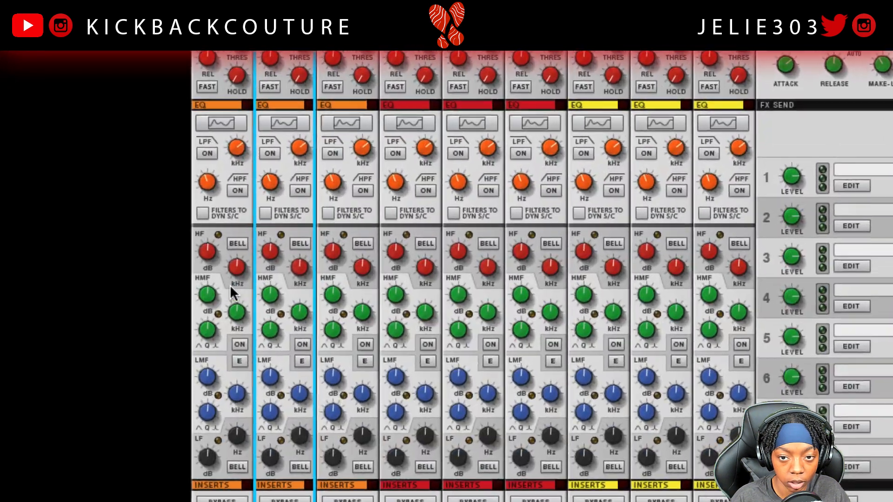
scroll(230, 284, up, 5)
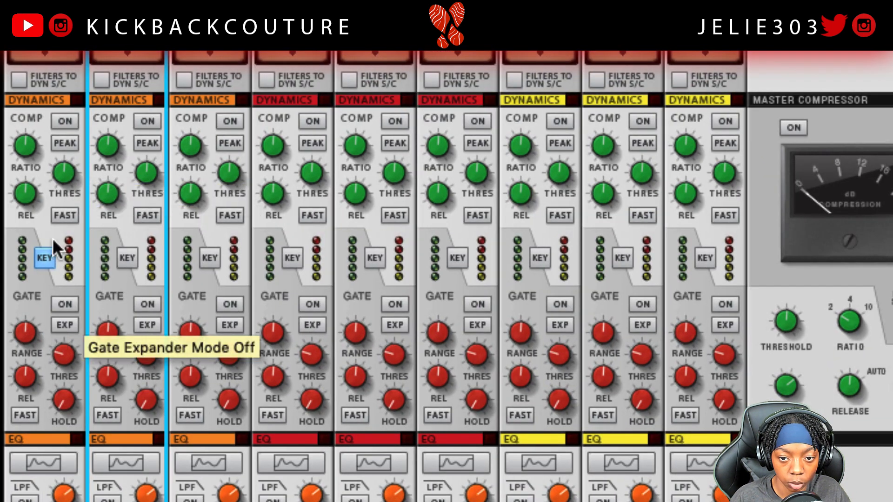
click(59, 122)
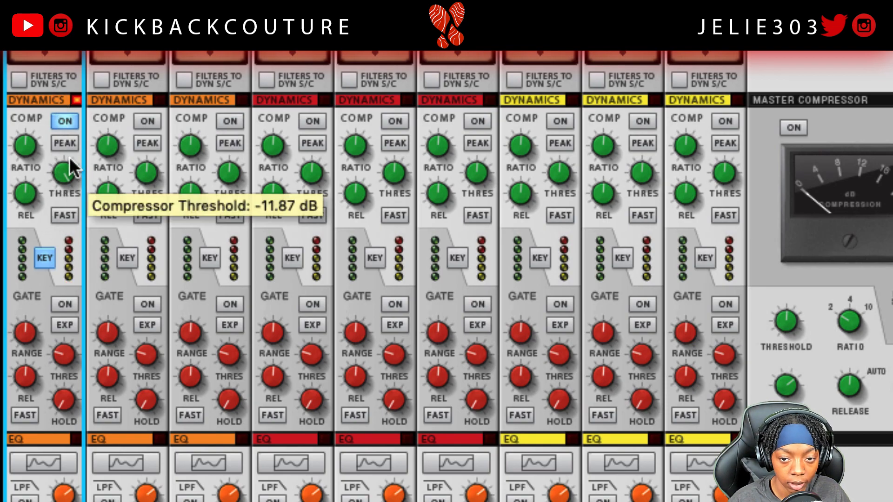
- Lower the SPINZ 808 compressor's threshold and adjust its ratio, trying Infinite:1 before backing it off
ctrl+click(64, 173)
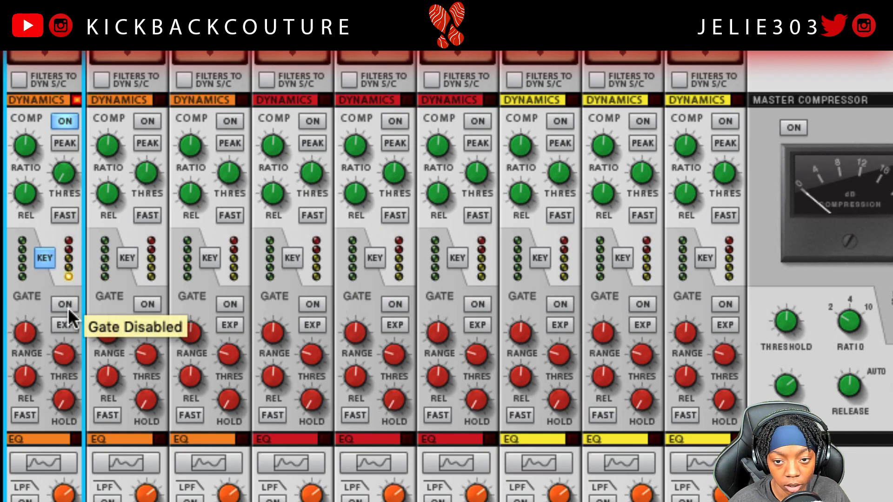
drag(35, 150, 46, 71)
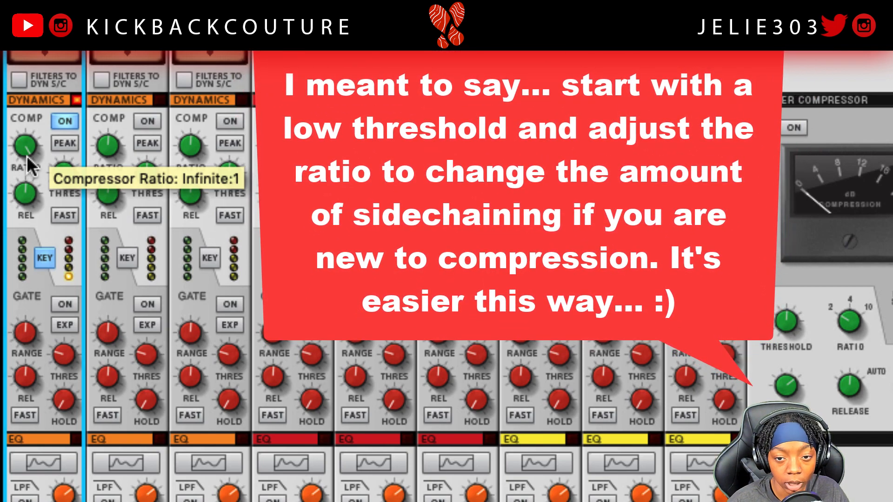
drag(27, 163, 30, 174)
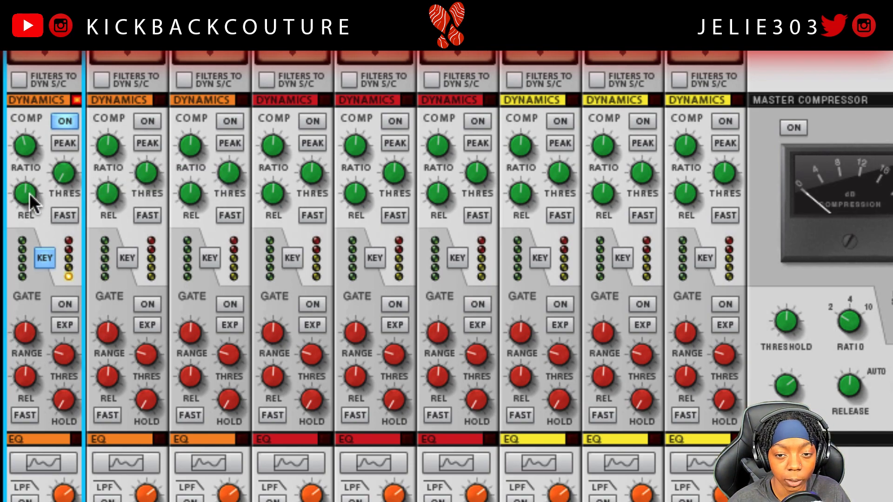
- Try SPINZ 808 compressor release times of 100, 256, 270 and 483 ms, finishing slightly below the longest setting
mouse_move(30, 194)
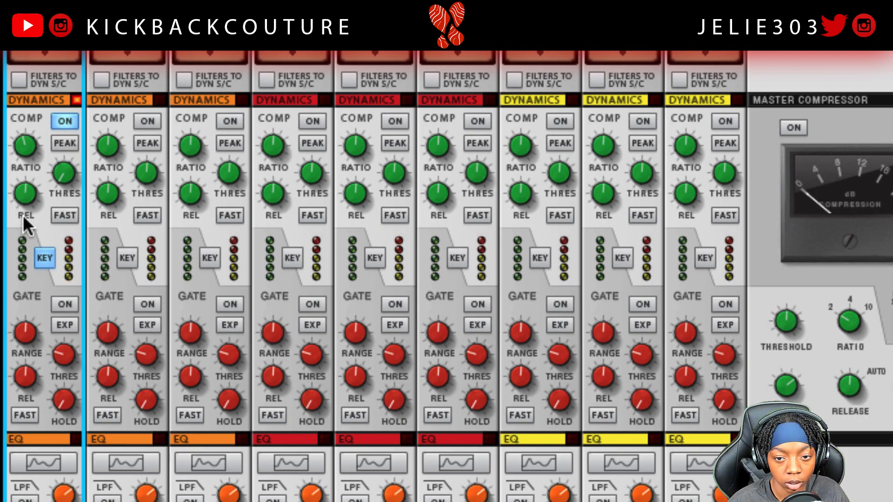
drag(22, 202, 31, 275)
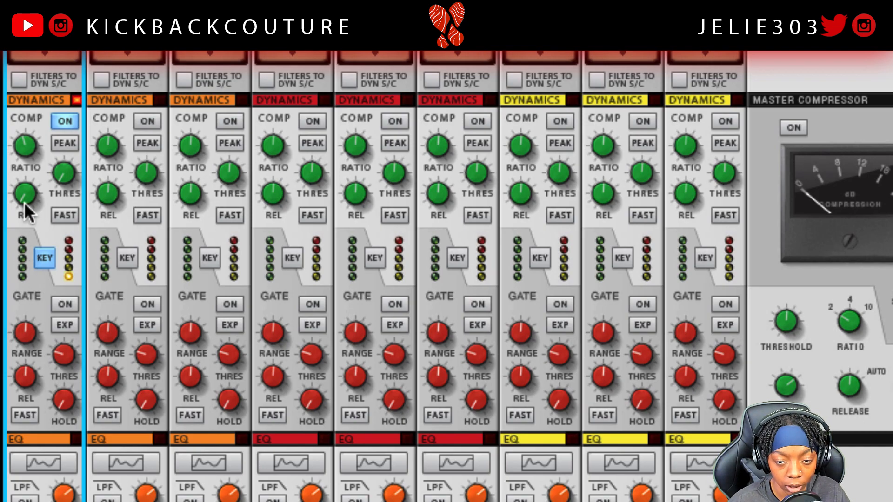
mouse_move(25, 202)
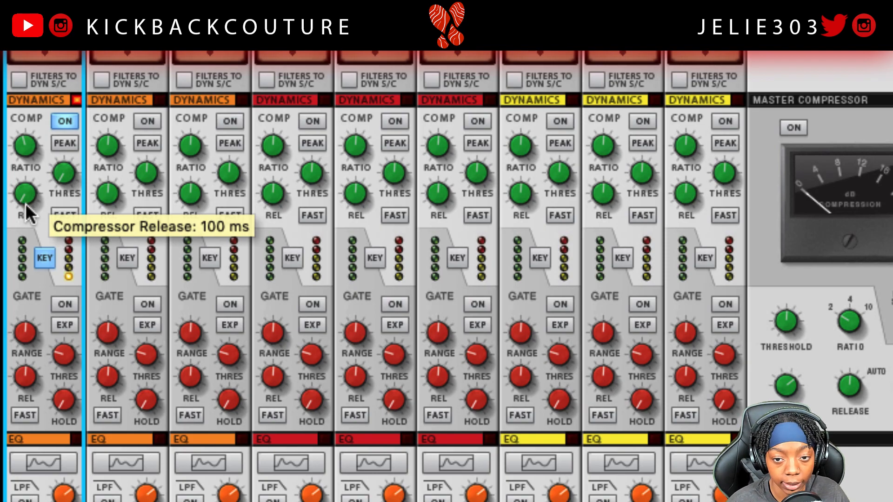
drag(28, 200, 30, 187)
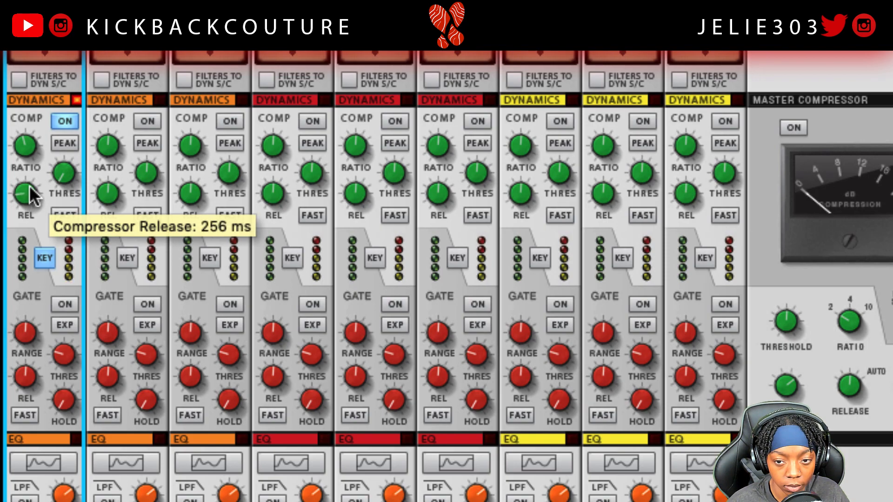
drag(29, 186, 29, 185)
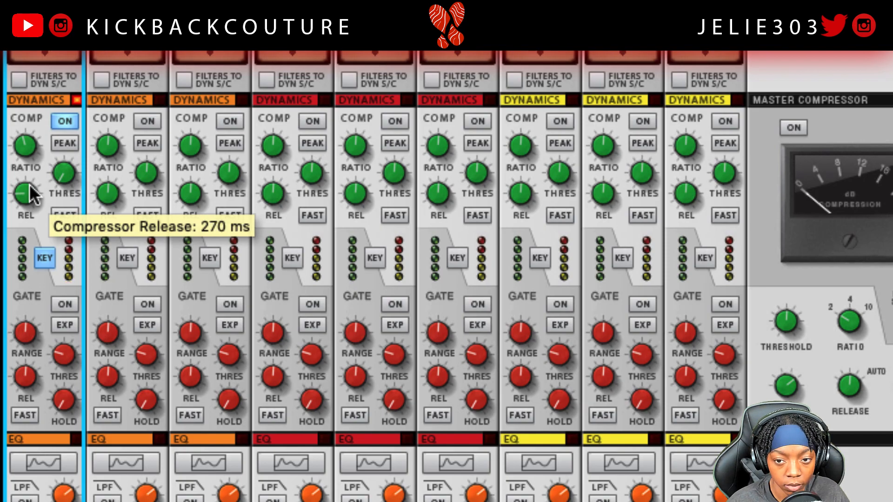
drag(29, 185, 30, 163)
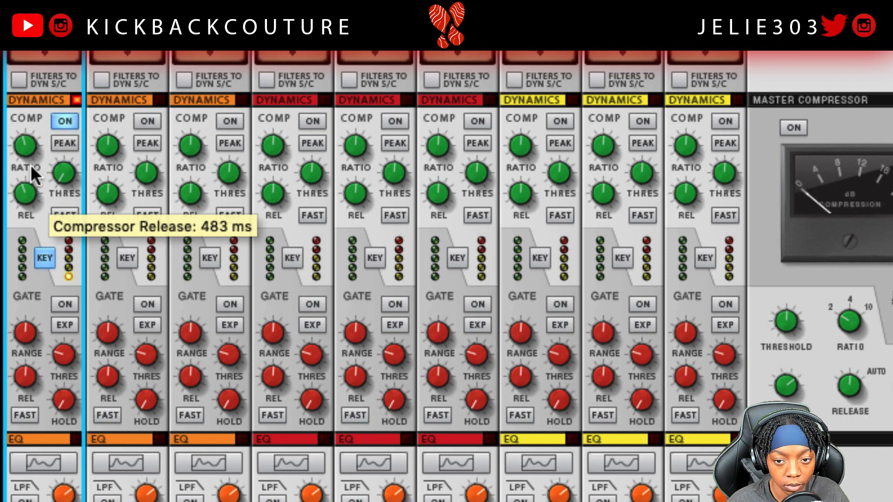
drag(31, 168, 31, 181)
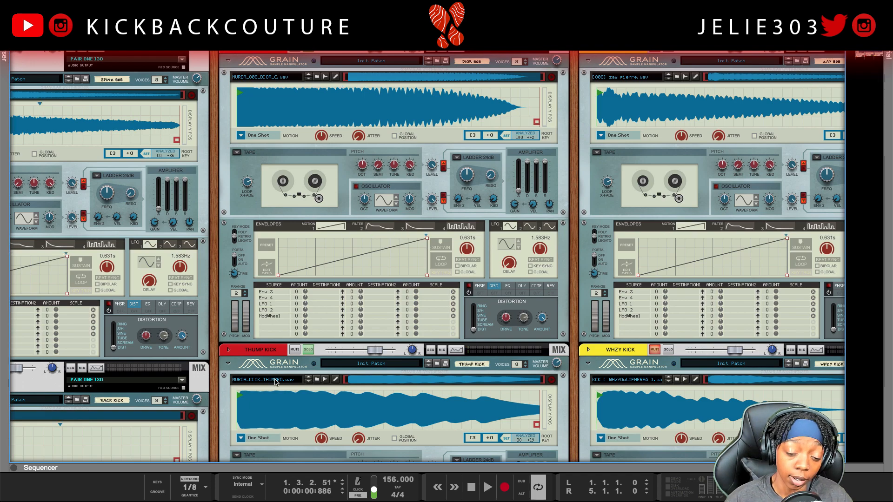
- Solo the DIOR 808 and play the loop to hear it without the THUMP KICK
click(308, 49)
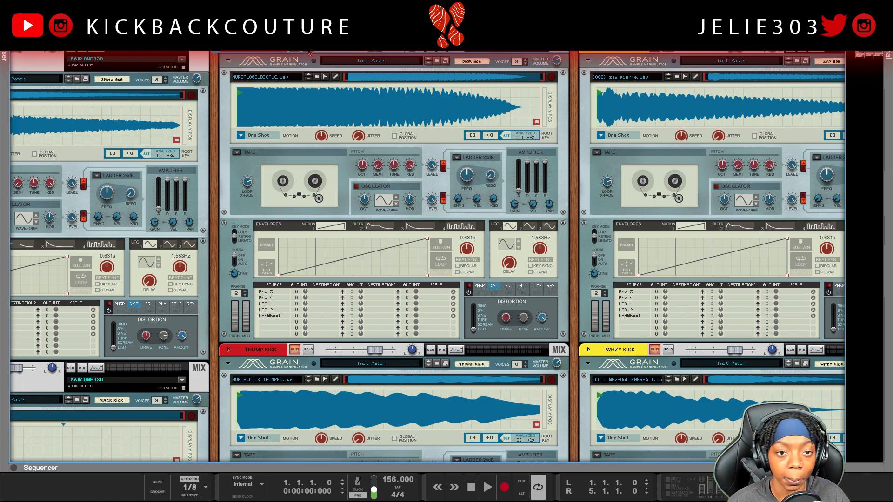
key(space)
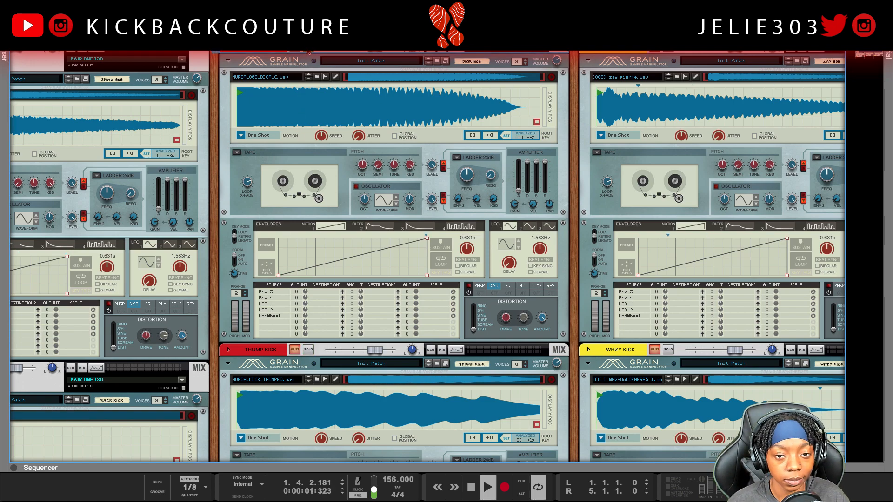
key(space)
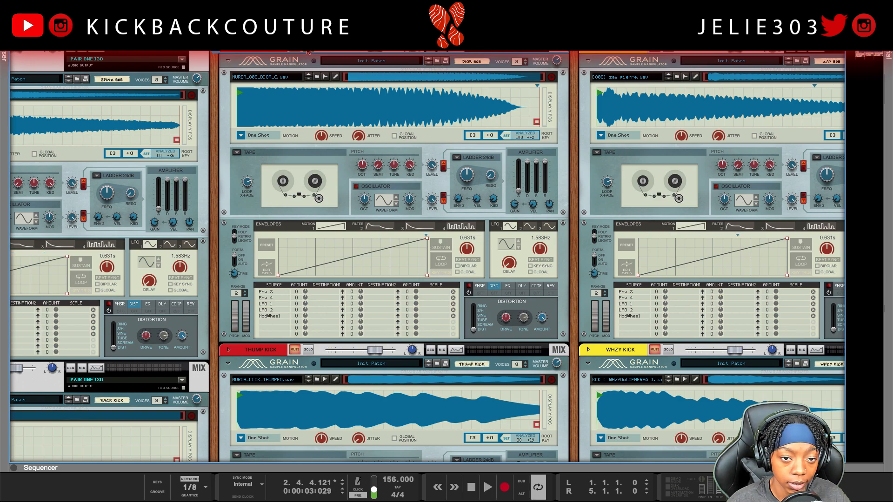
- Solo the THUMP KICK and play the loop to hear the kick
click(308, 349)
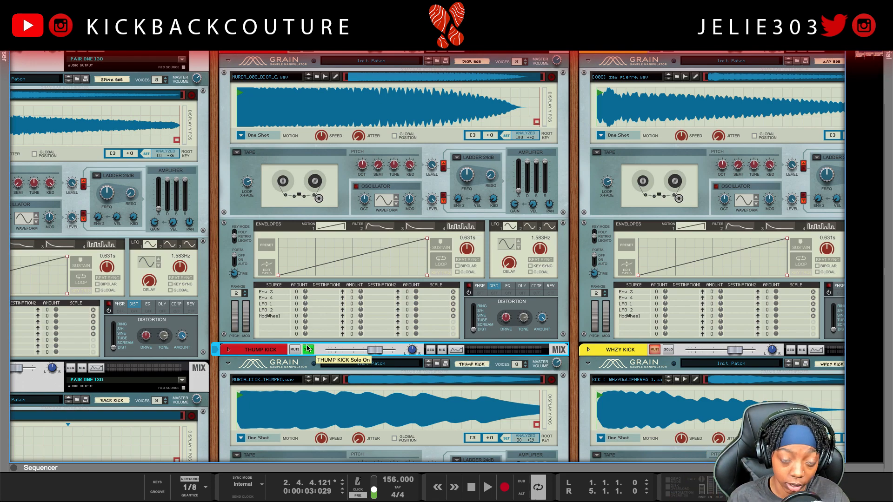
key(shift+Return)
key(space)
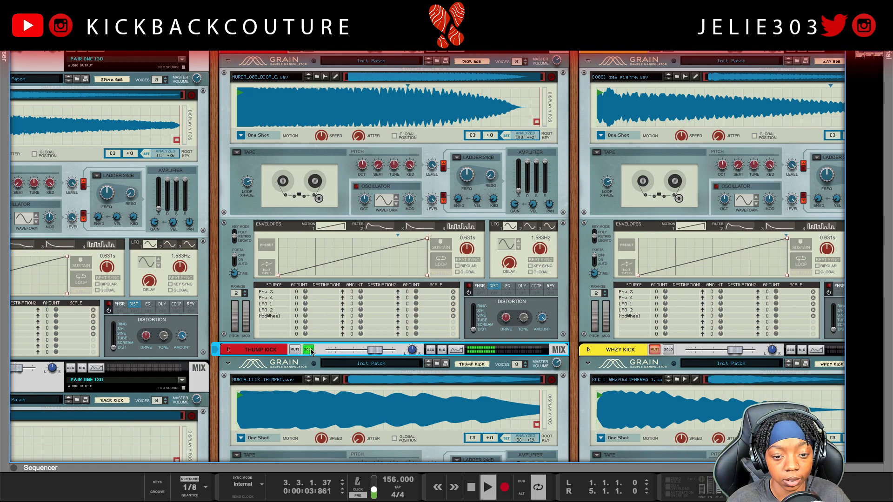
key(space)
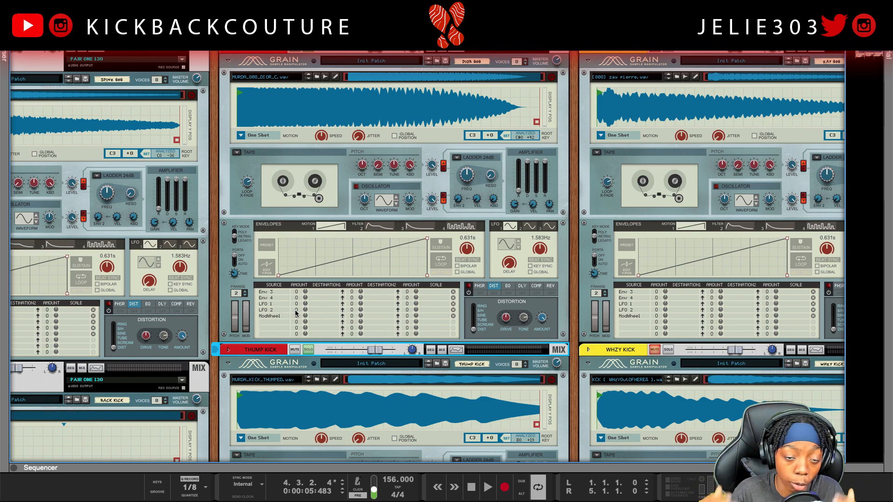
- Solo the DIOR 808 and try slower amp attack settings on its Grain during playback, returning the attack to its minimum
click(305, 52)
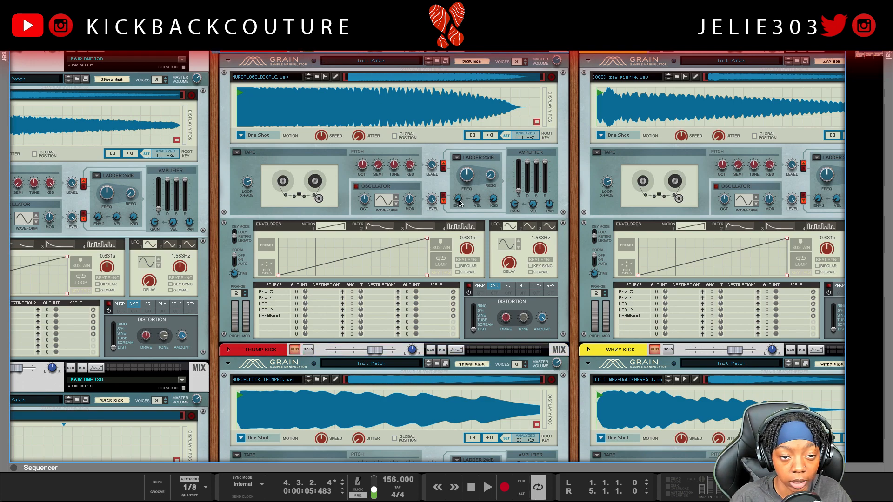
key(space)
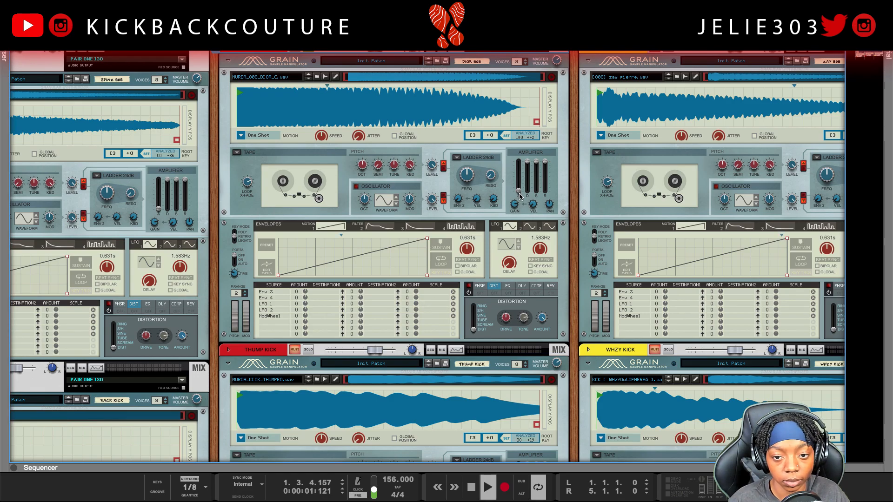
drag(519, 191, 519, 184)
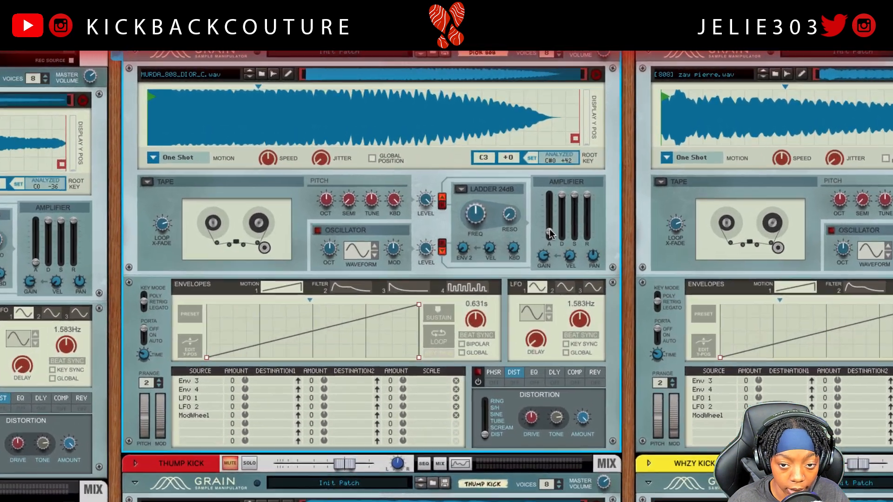
drag(576, 260, 576, 258)
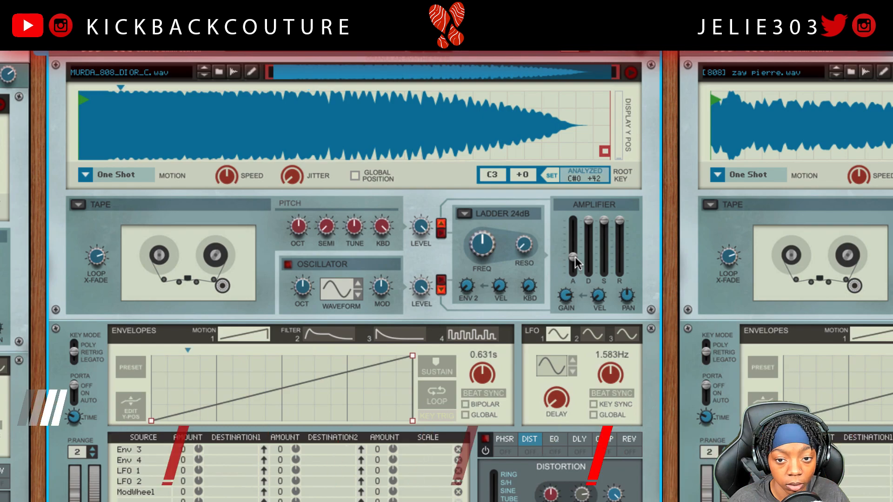
drag(576, 263, 575, 260)
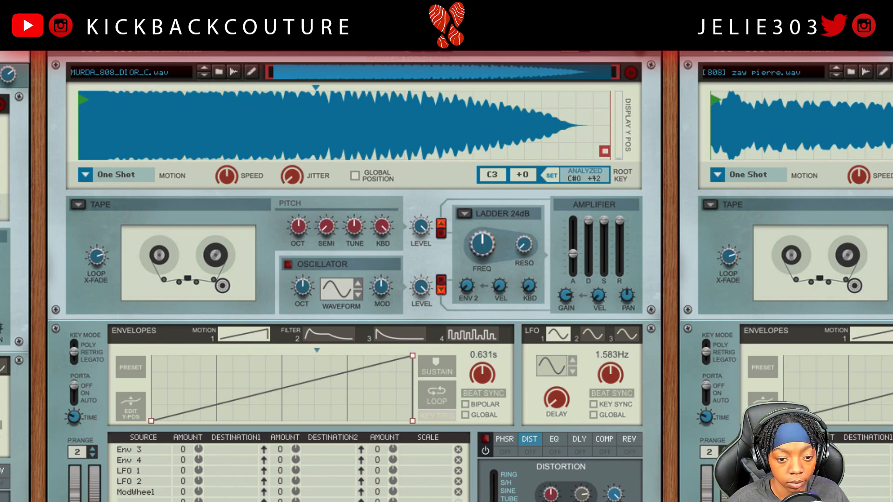
scroll(447, 276, down, 1)
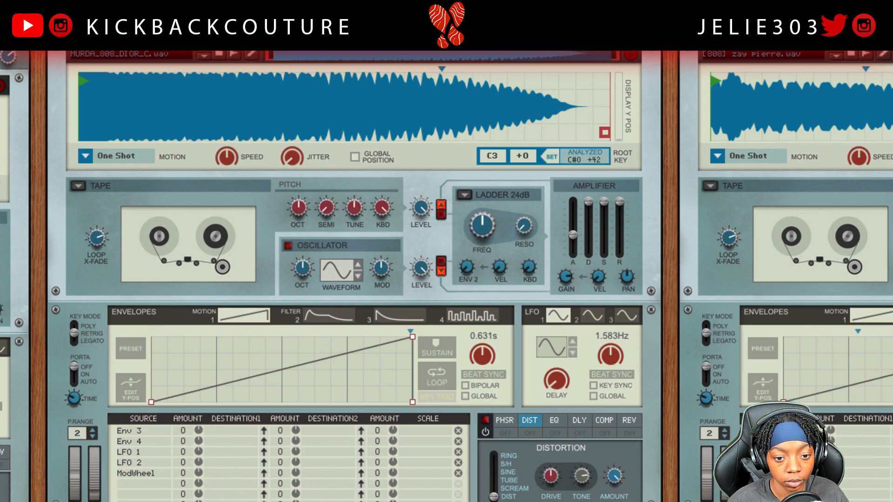
scroll(446, 277, up, 1)
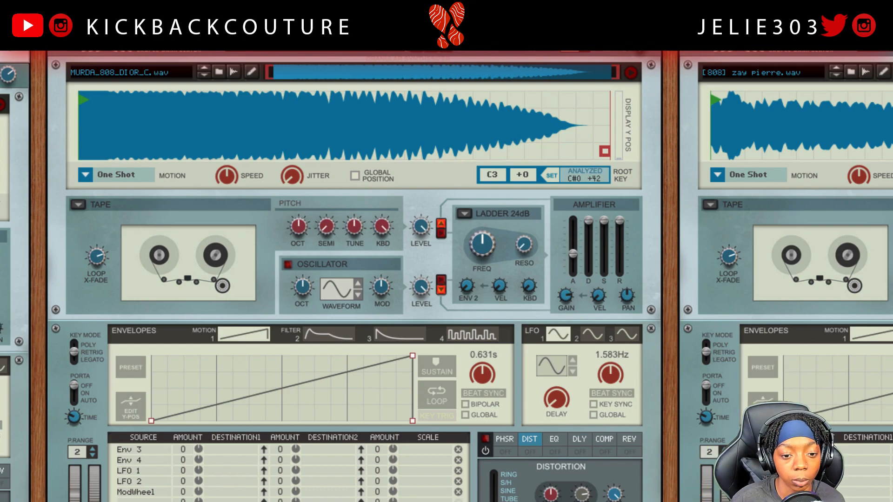
drag(574, 255, 575, 353)
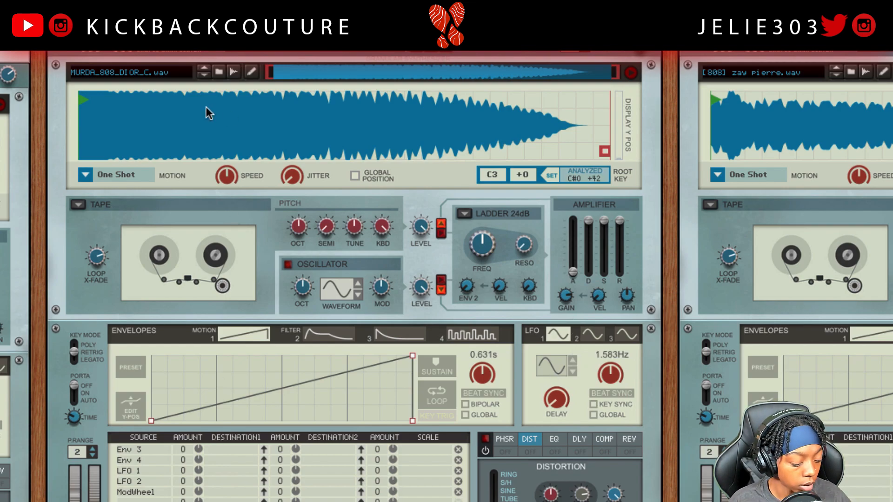
- Flip the rack to its rear view and route THUMP KICK's left parallel output to Side Chain Input L of the DIOR 808 mix channel
key(Tab)
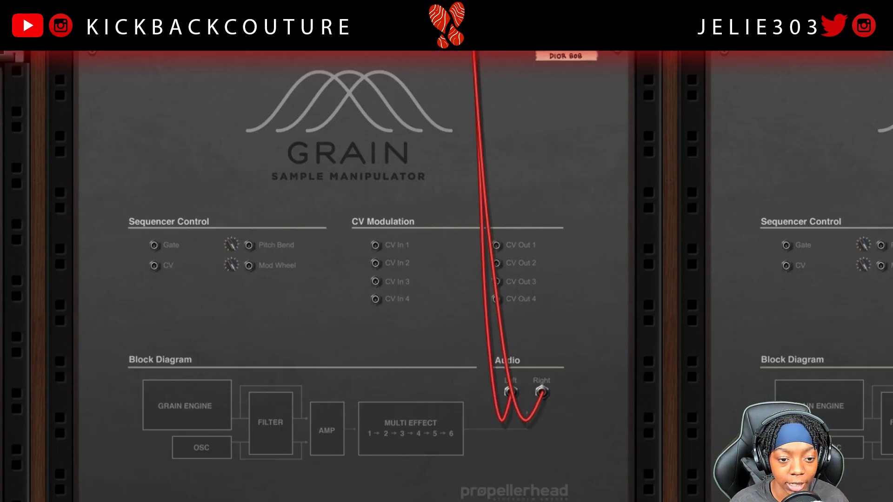
scroll(120, 252, up, 1)
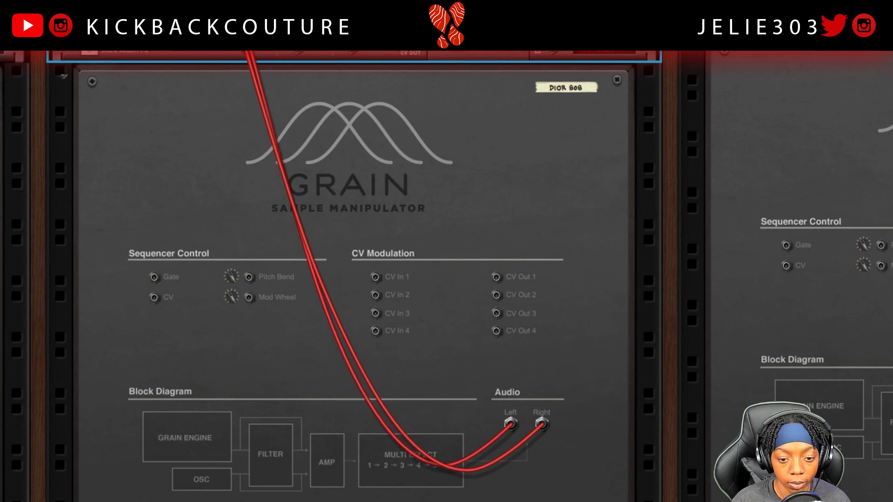
right_click(360, 380)
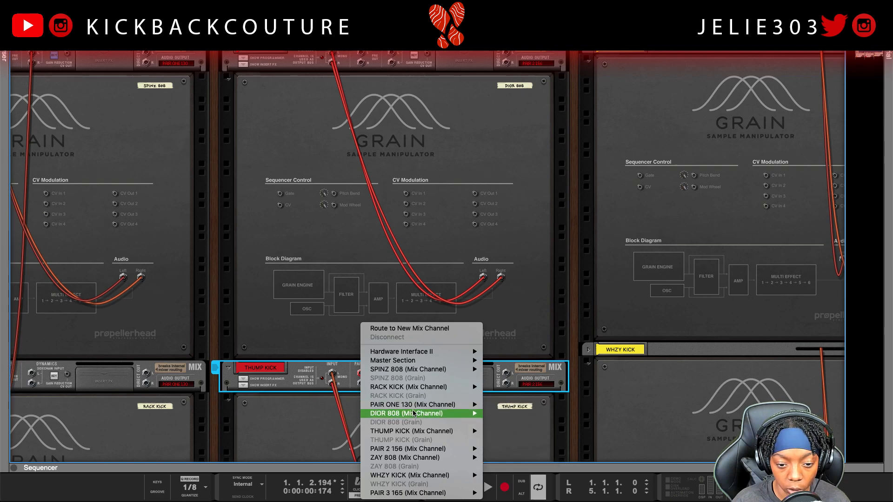
mouse_move(413, 412)
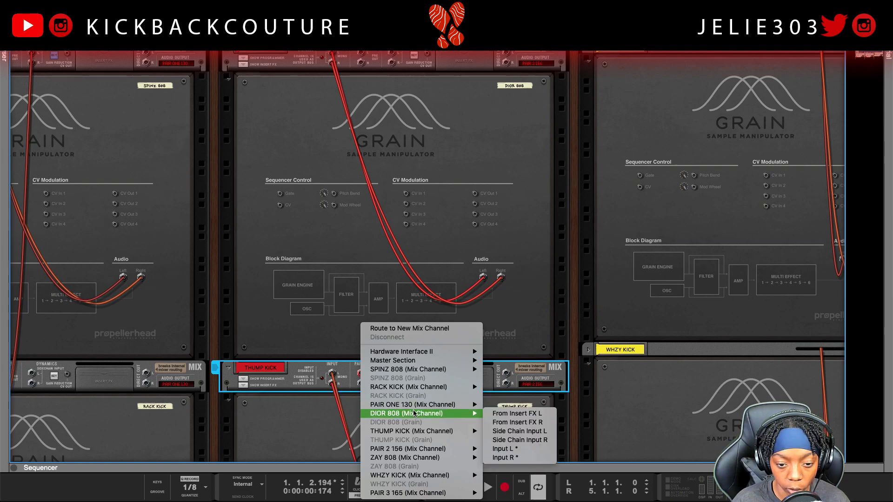
click(527, 432)
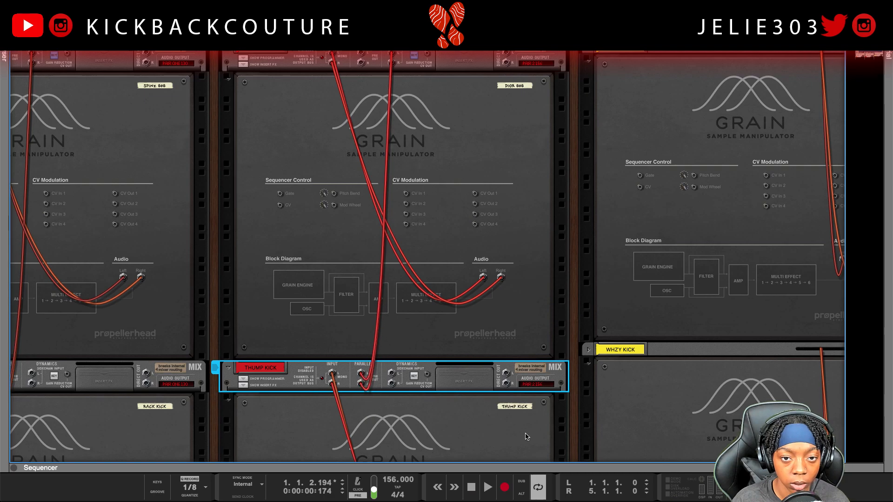
- In the main mixer, lower the DIOR 808 channel's compressor threshold and set its compressor ratio to about 5.33:1 during playback
key(Tab)
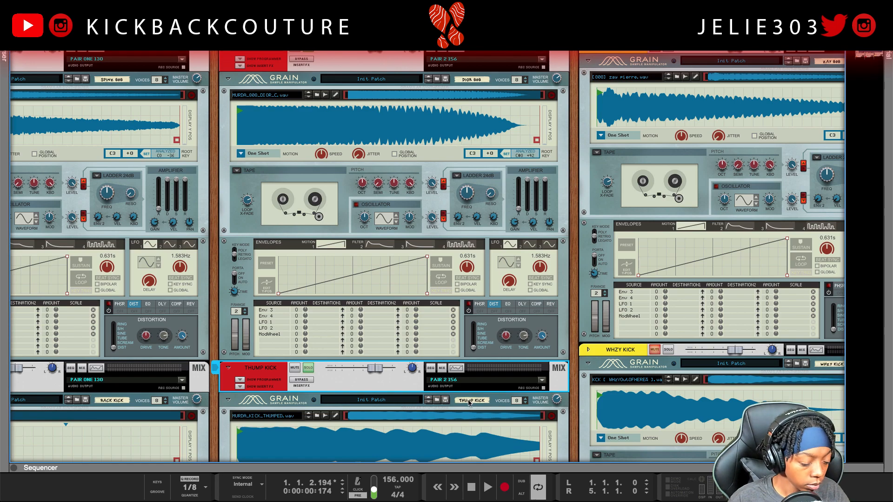
key(F7)
key(F5)
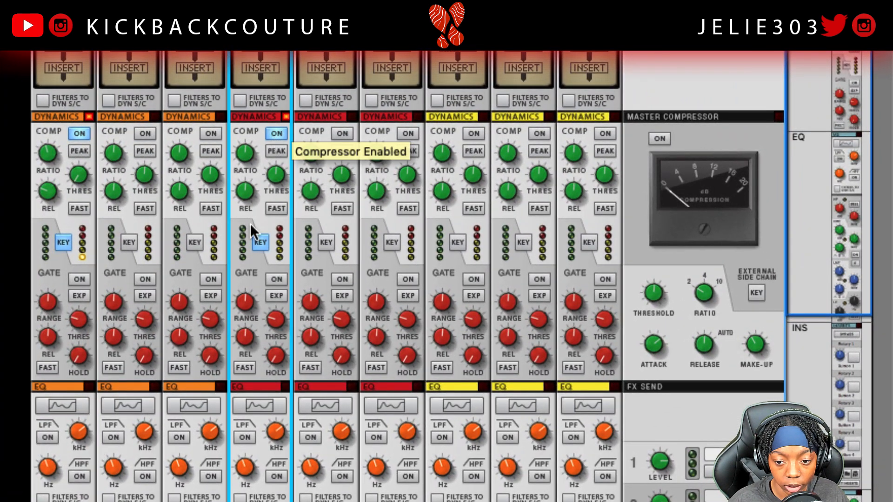
scroll(261, 407, down, 15)
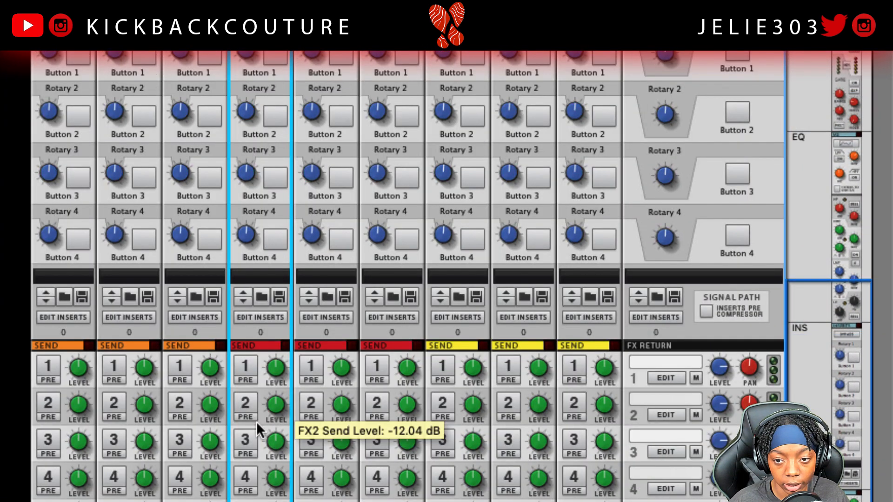
scroll(262, 362, up, 1)
scroll(264, 381, up, 8)
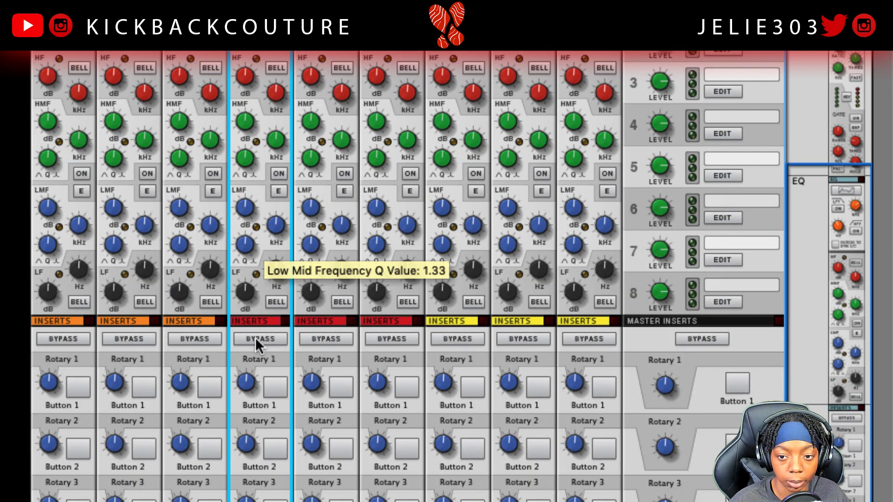
scroll(251, 321, up, 10)
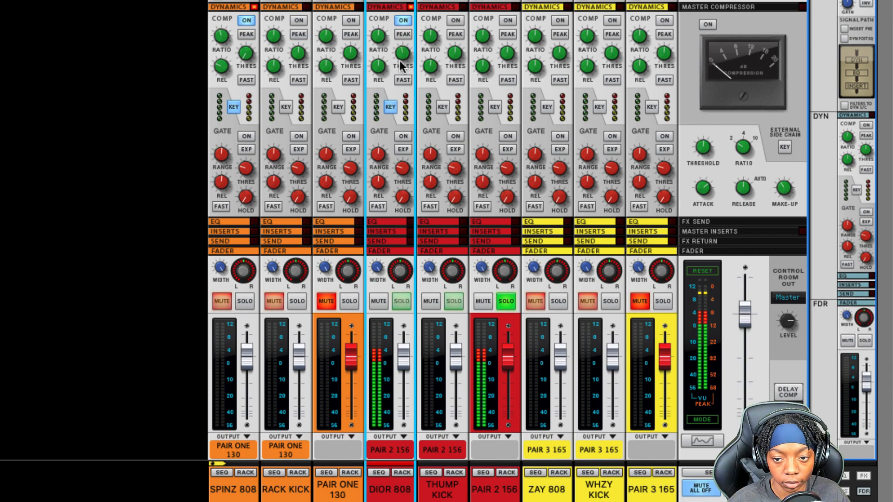
drag(400, 57, 400, 105)
drag(379, 37, 381, 46)
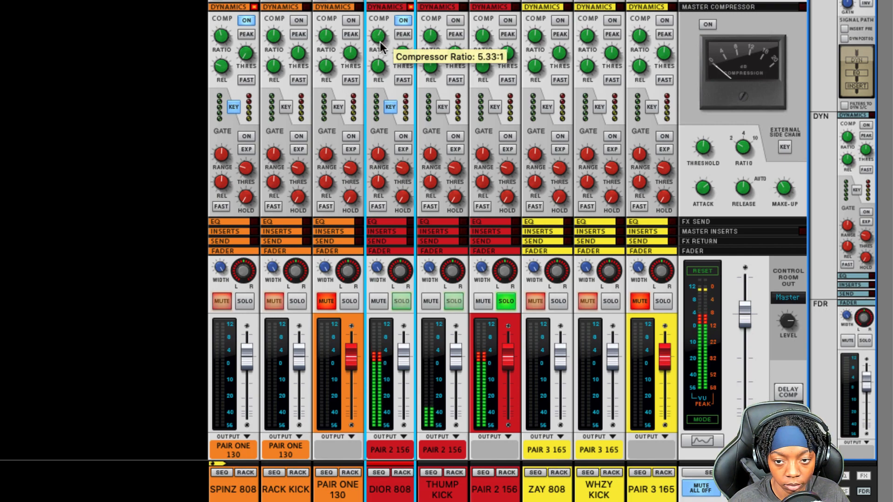
drag(381, 46, 379, 45)
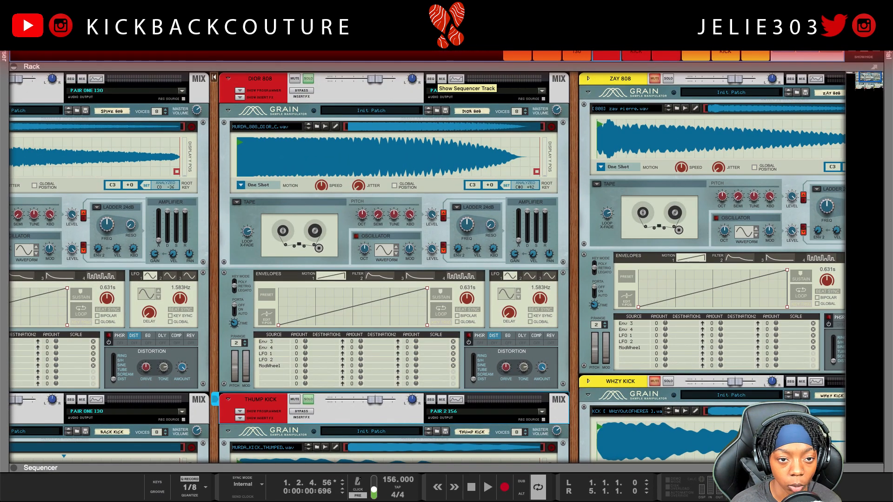
- Show the sound browser and open the 1. Bass Drums folder in Drum Supply
scroll(365, 101, down, 2)
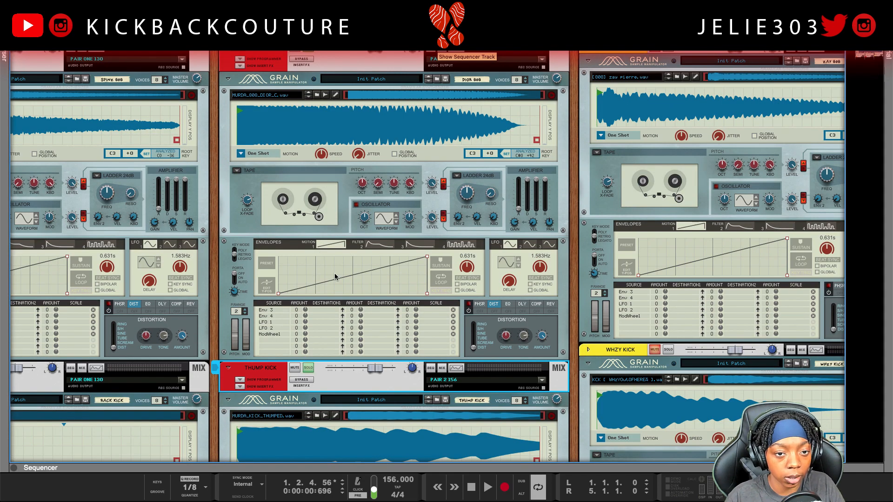
key(F3)
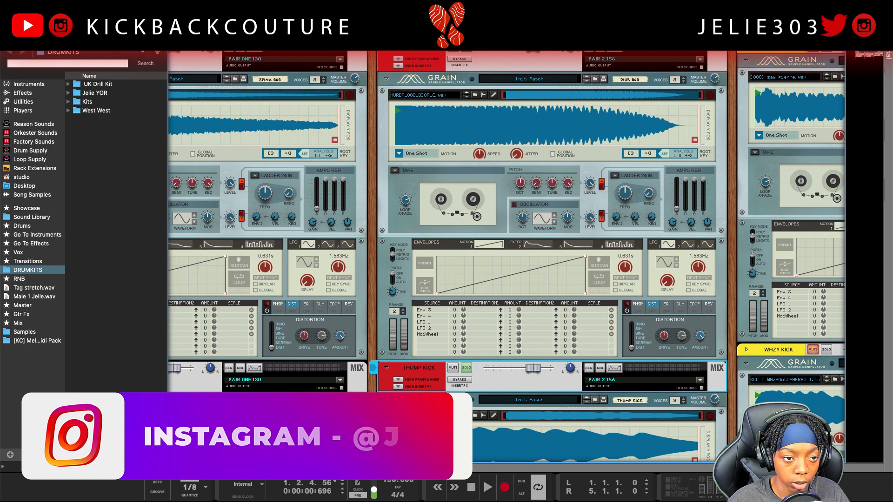
click(34, 143)
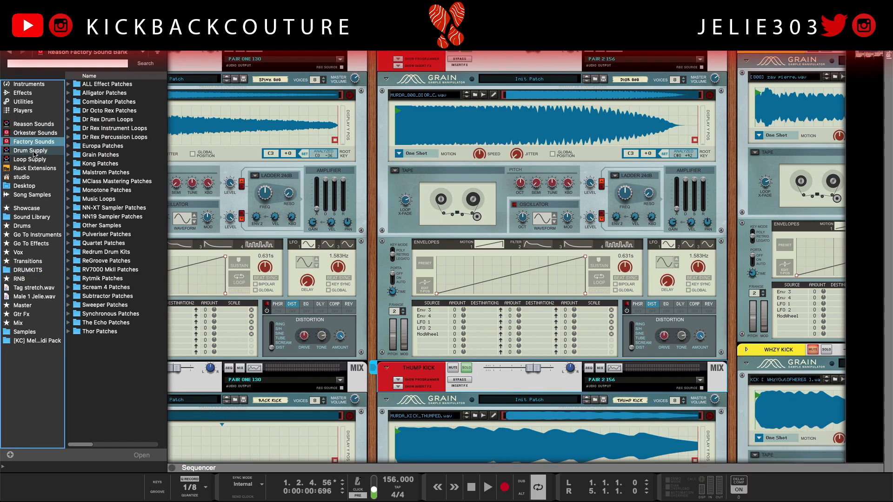
click(34, 151)
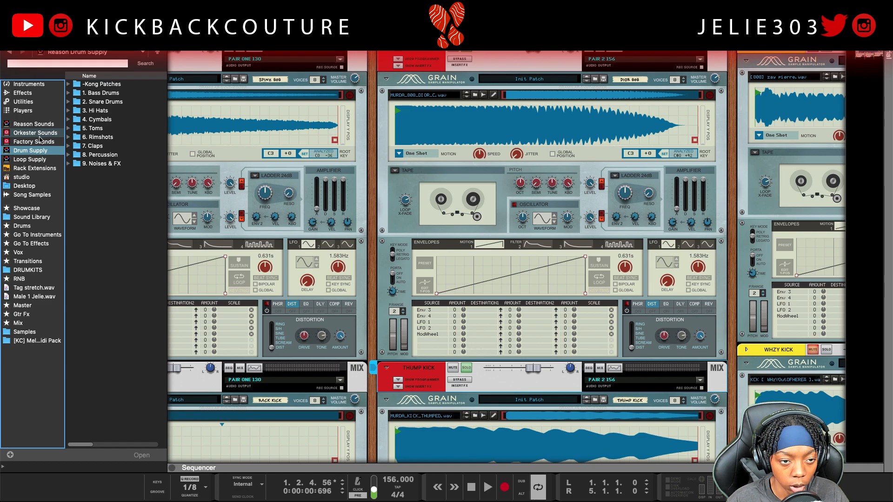
click(69, 94)
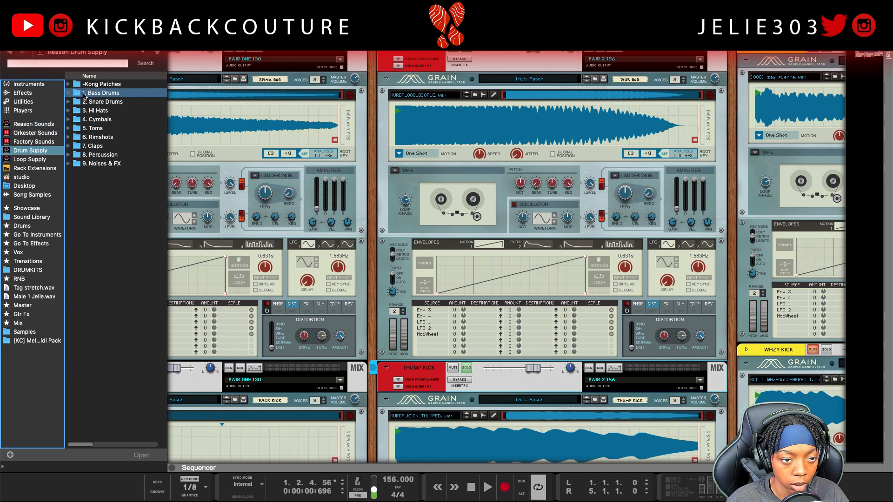
click(84, 94)
double_click(84, 95)
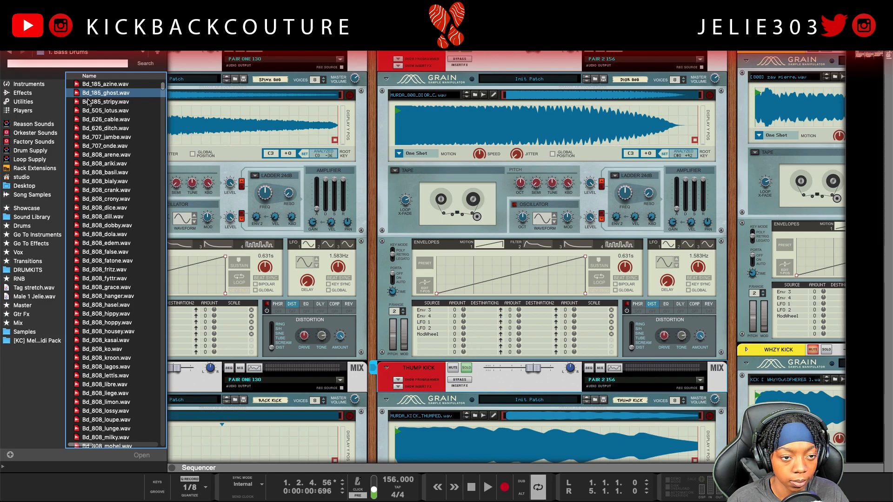
- Audition the bass drum samples one after another from Bd_185_azine.wav to Bd_808_ariki.wav
click(110, 86)
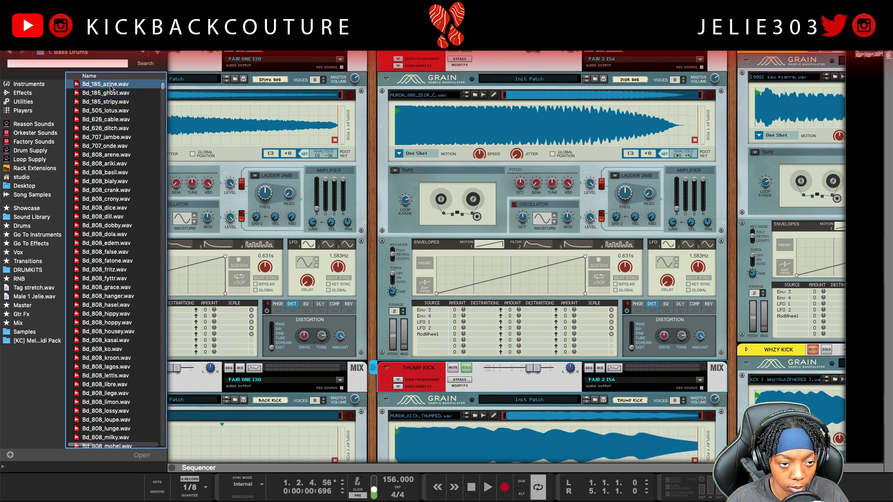
key(Down)
key(Down)
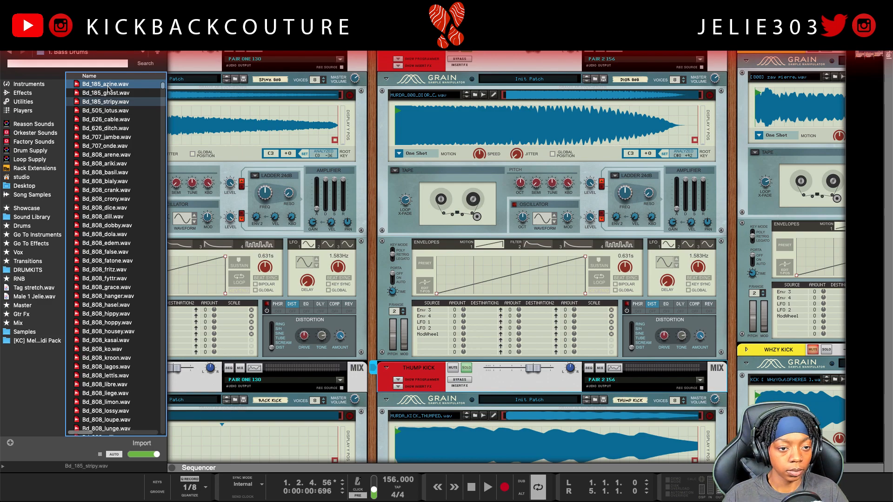
key(Down)
key(Down)
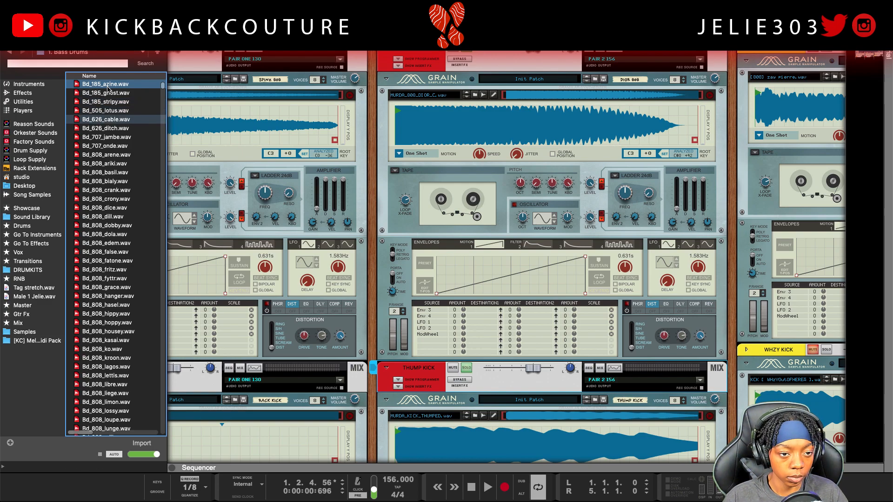
key(Down)
key(Down)
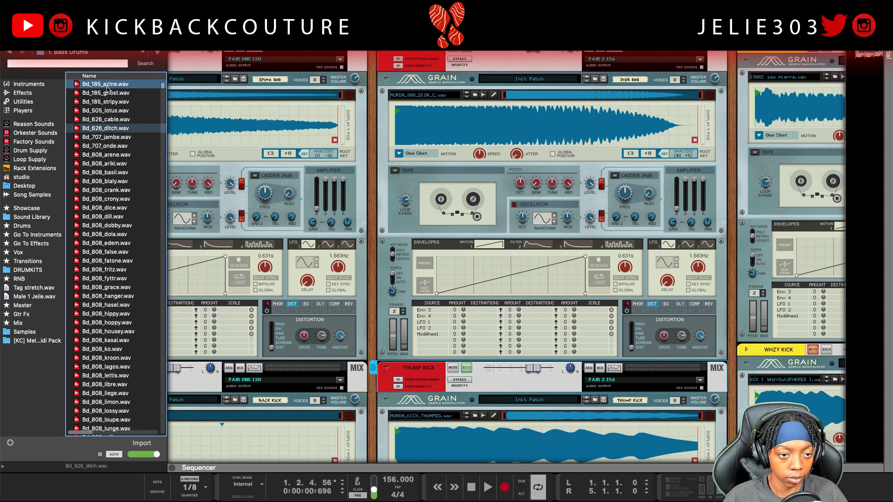
key(Down)
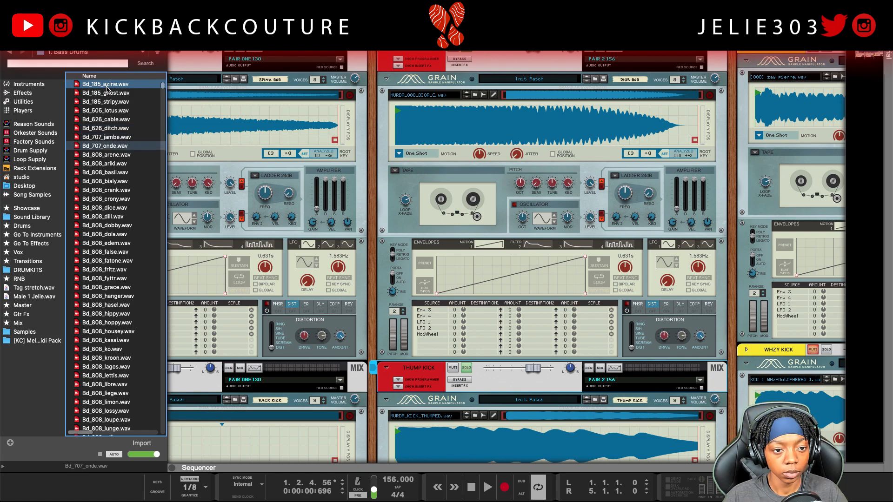
key(Down)
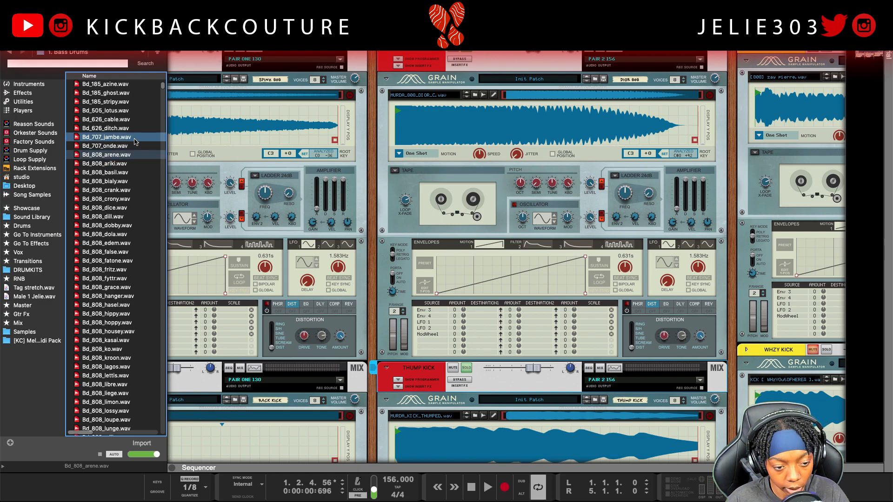
key(Down)
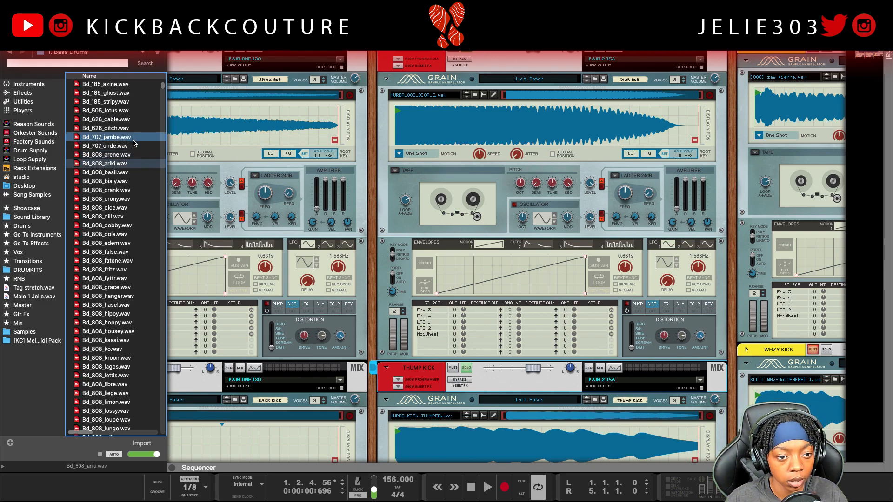
- Audition the 808 bass drum samples between Bd_808_arene.wav and Bd_808_crony.wav and compare arene with crank
click(125, 164)
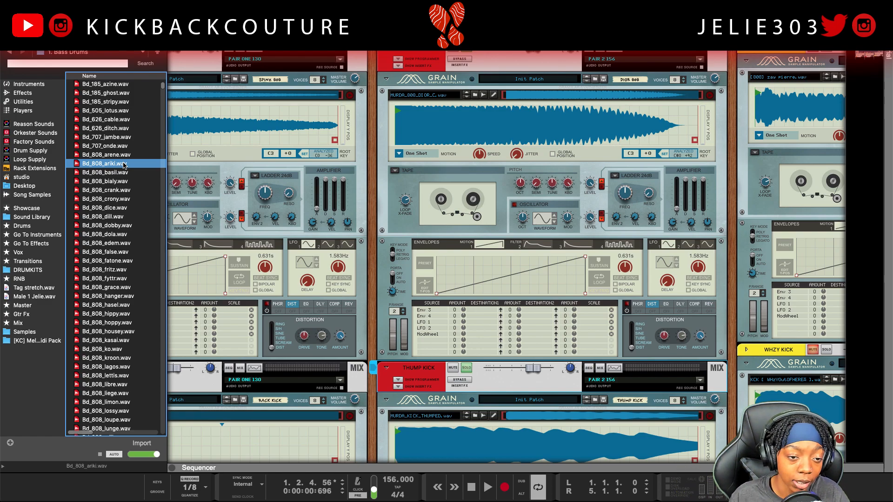
key(Down)
key(Down)
key(Down)
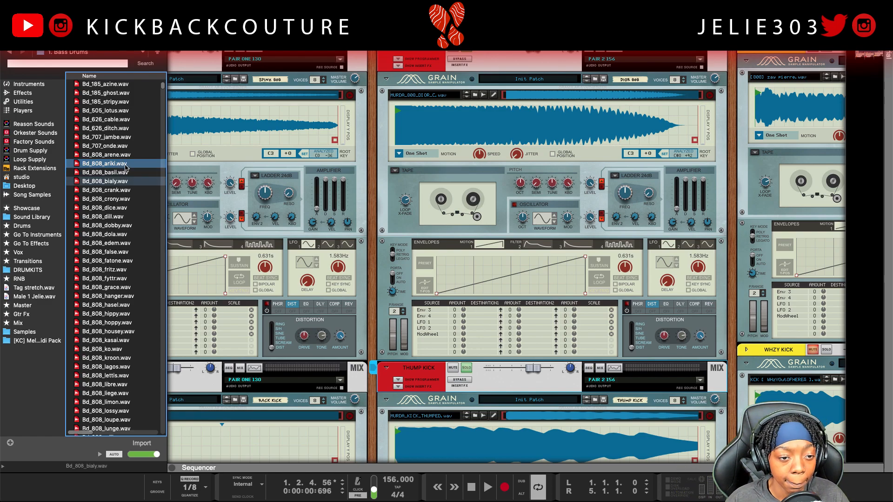
key(Down)
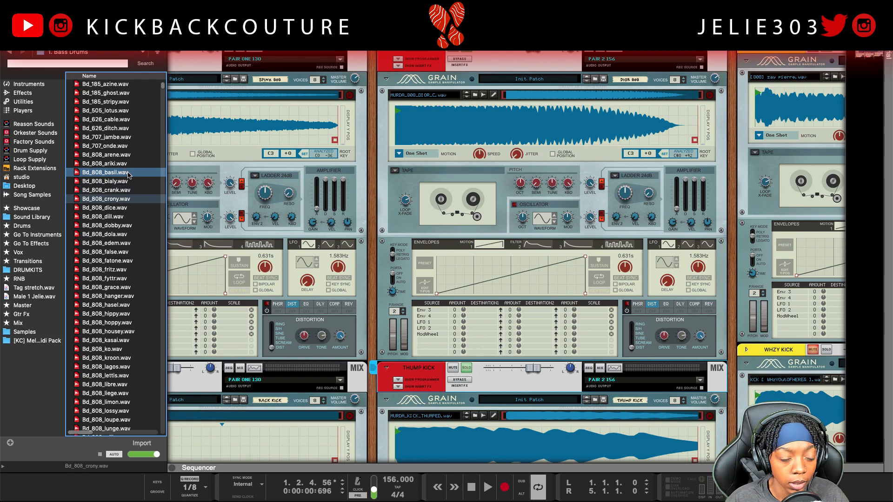
key(Down)
key(Down)
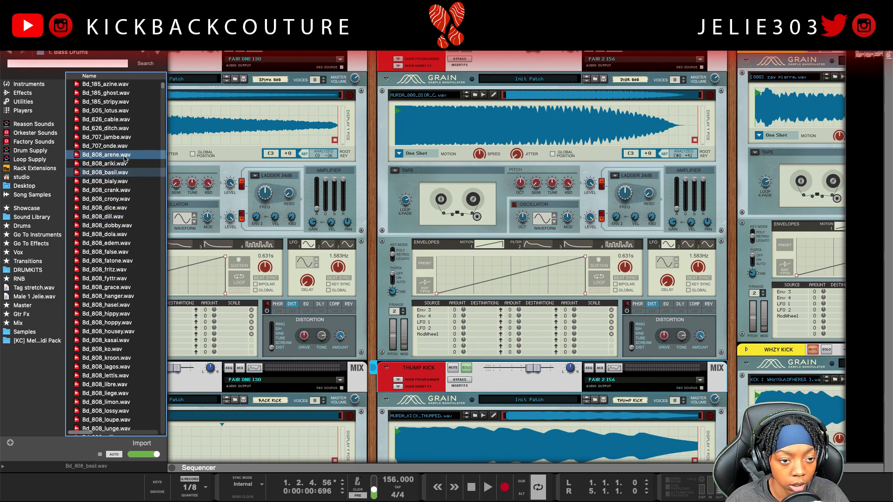
click(125, 158)
click(127, 189)
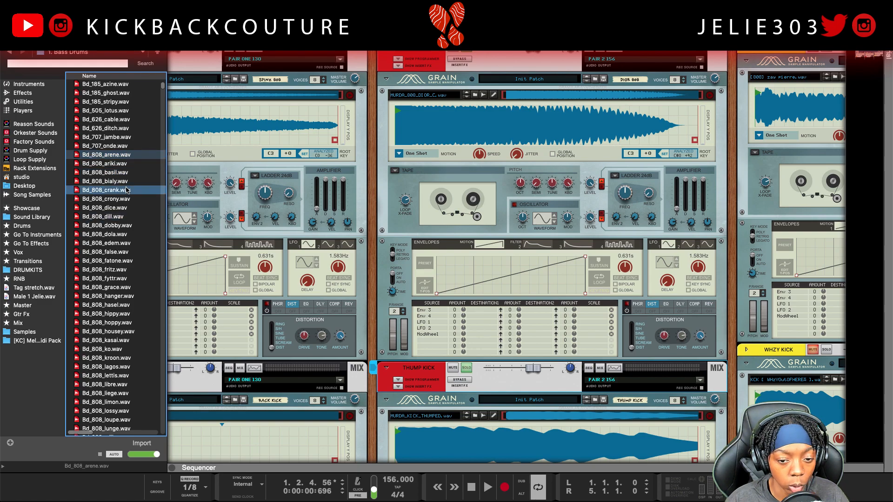
click(127, 189)
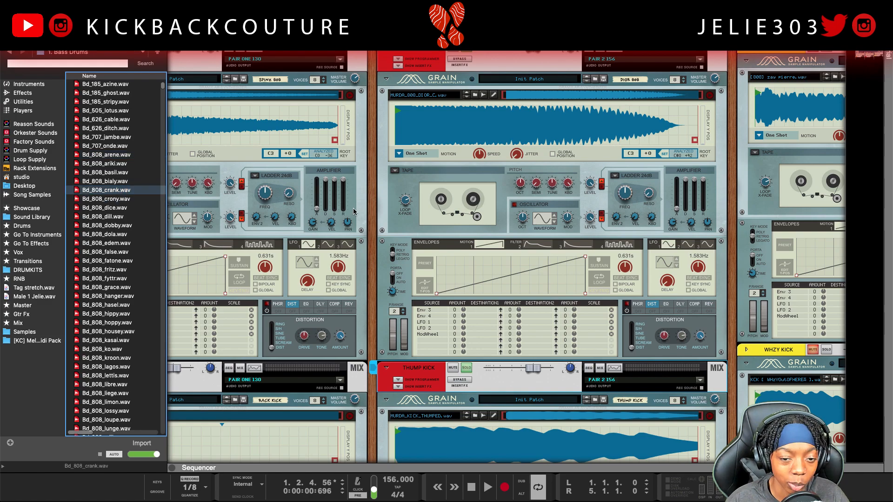
- Replace the sample in THUMP KICK's Grain with Bd_808_arene.wav
scroll(380, 224, down, 2)
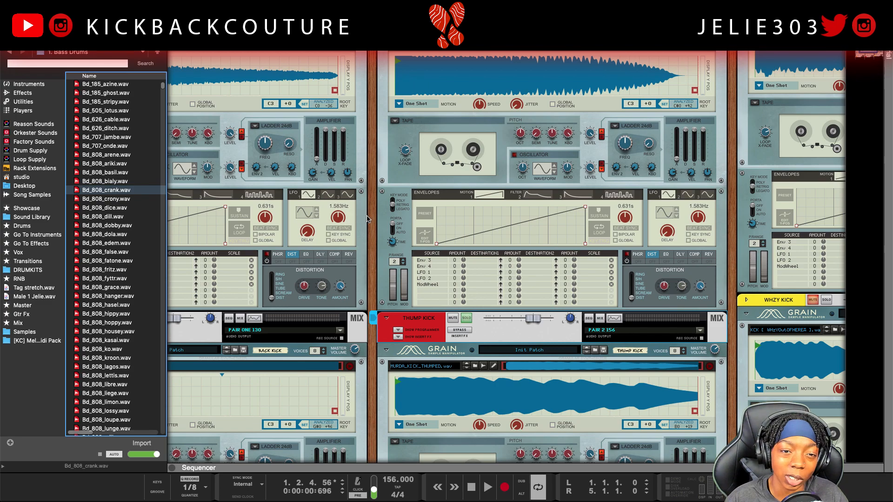
click(107, 155)
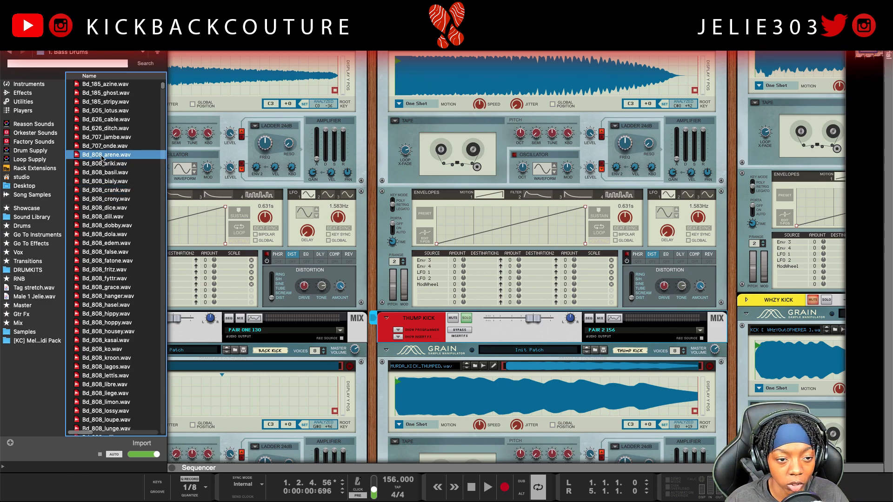
drag(244, 226, 477, 397)
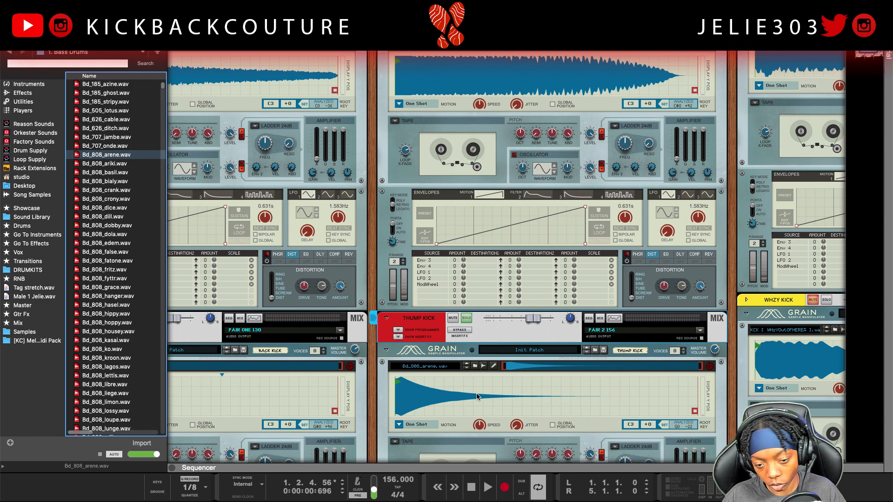
- Play the loop to hear the replaced THUMP KICK sample with the DIOR 808, hiding the sound browser
key(space)
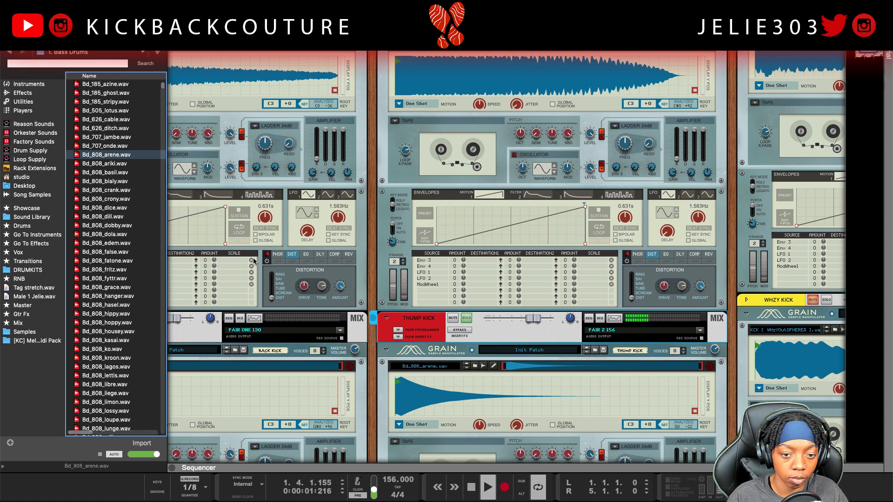
click(5, 27)
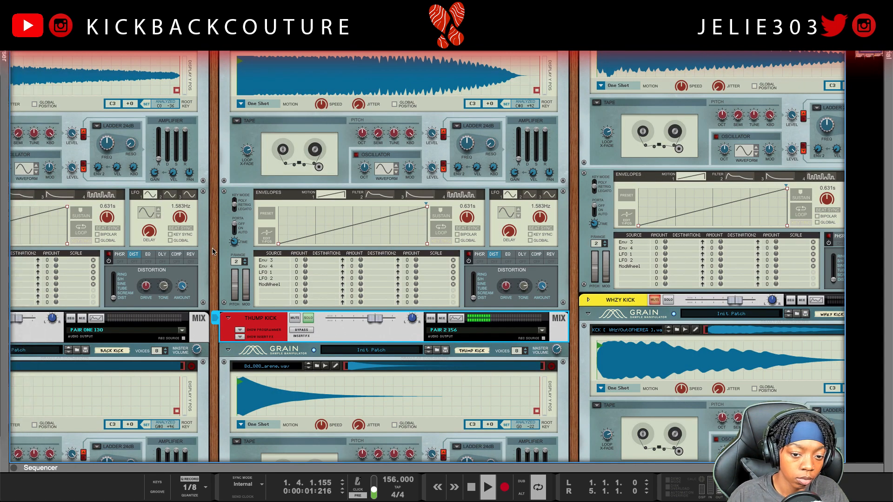
scroll(361, 371, down, 3)
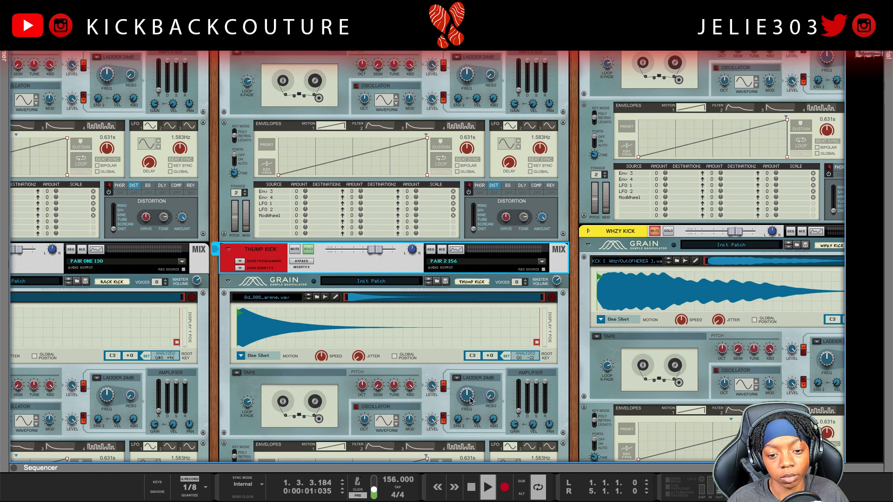
scroll(473, 402, down, 1)
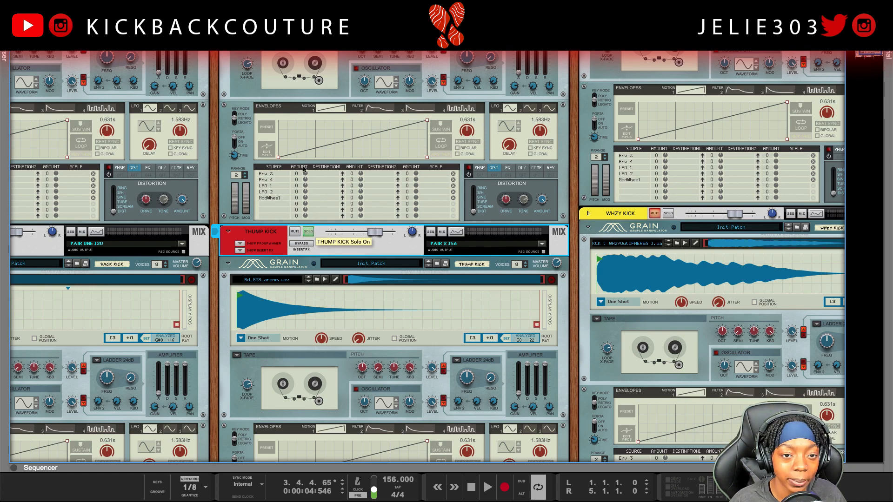
scroll(306, 177, up, 3)
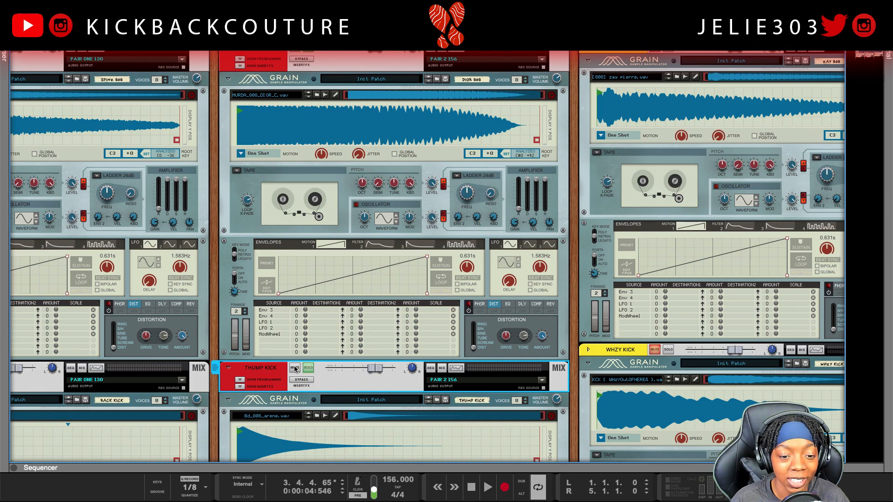
scroll(295, 384, down, 4)
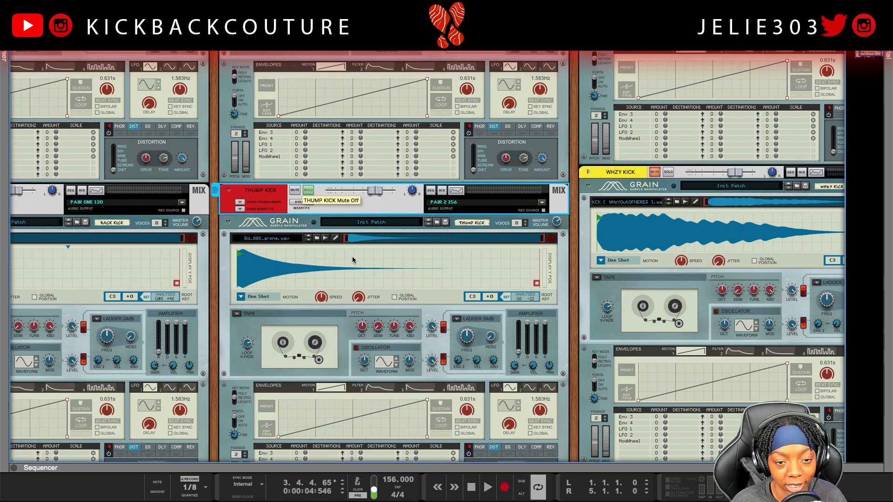
- Open the THUMP KICK clip, delete its first note at bar 1 and play the loop from the start
click(431, 192)
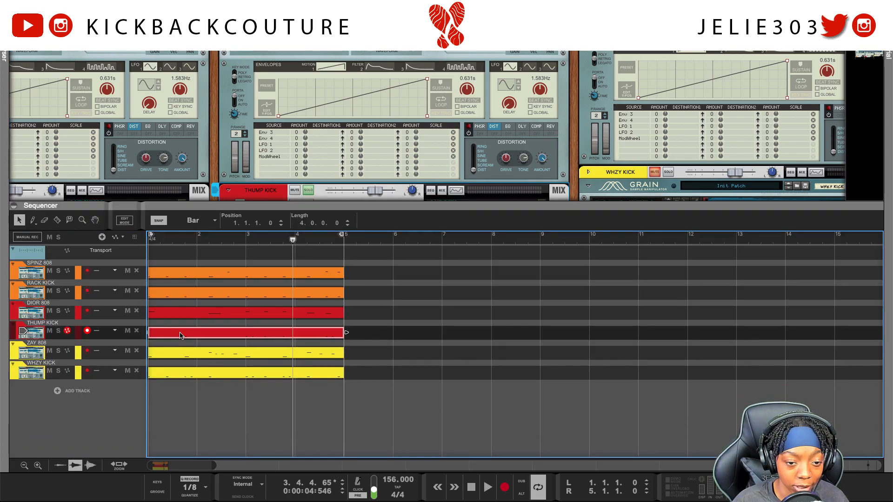
double_click(197, 331)
scroll(213, 335, down, 4)
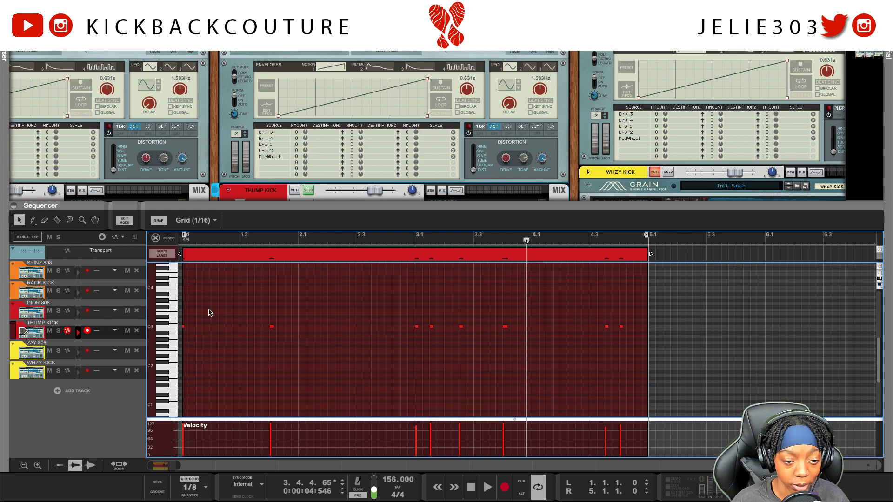
drag(138, 335, 138, 337)
key(Delete)
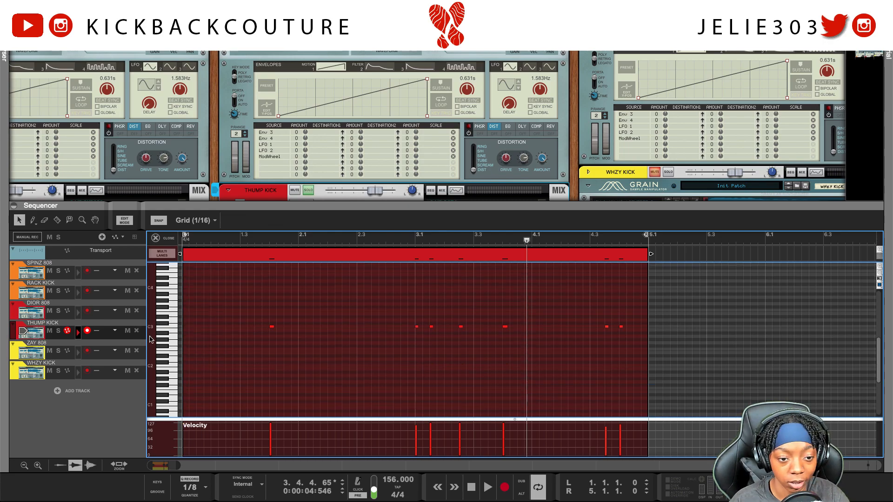
key(shift+Return)
key(space)
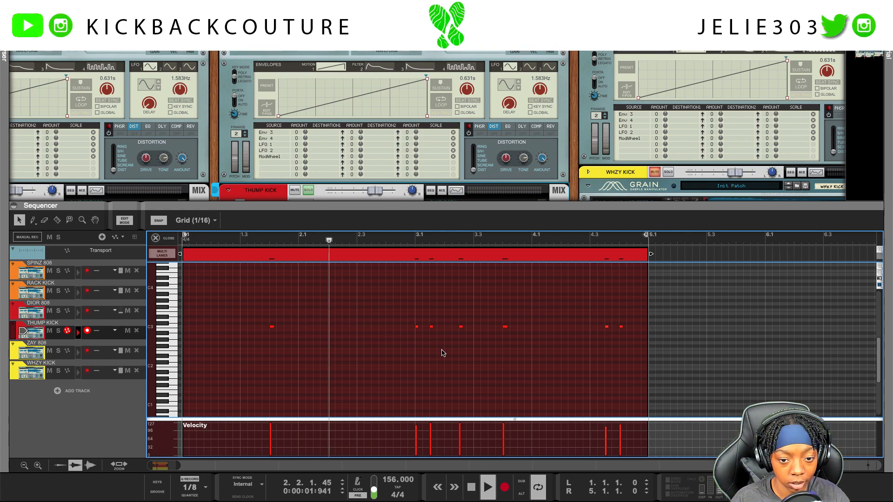
key(space)
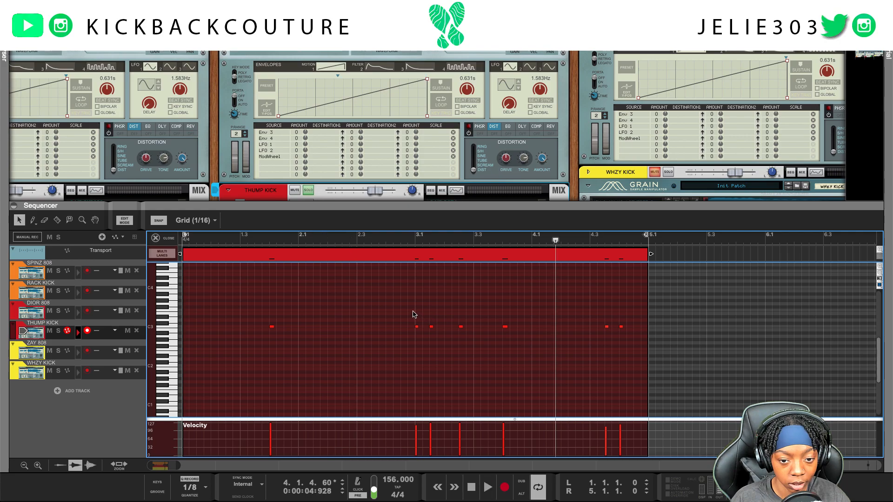
- Delete the THUMP KICK note at 3.1.1 and the last two notes of bar 3, playing the loop from bar 3 between deletions
drag(423, 340, 423, 339)
key(Delete)
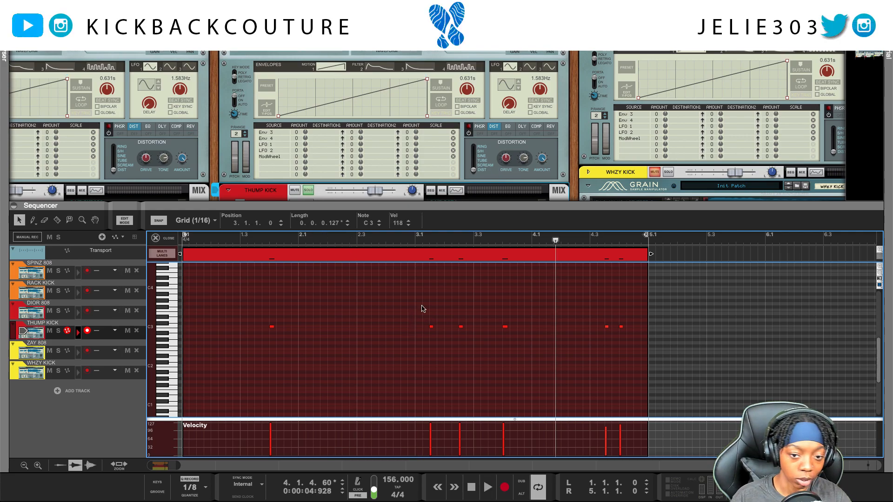
click(412, 239)
key(space)
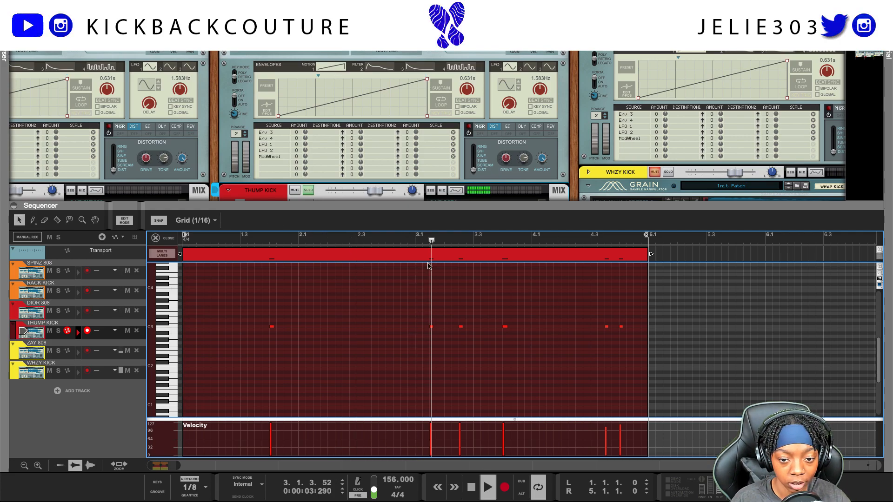
drag(464, 324, 524, 341)
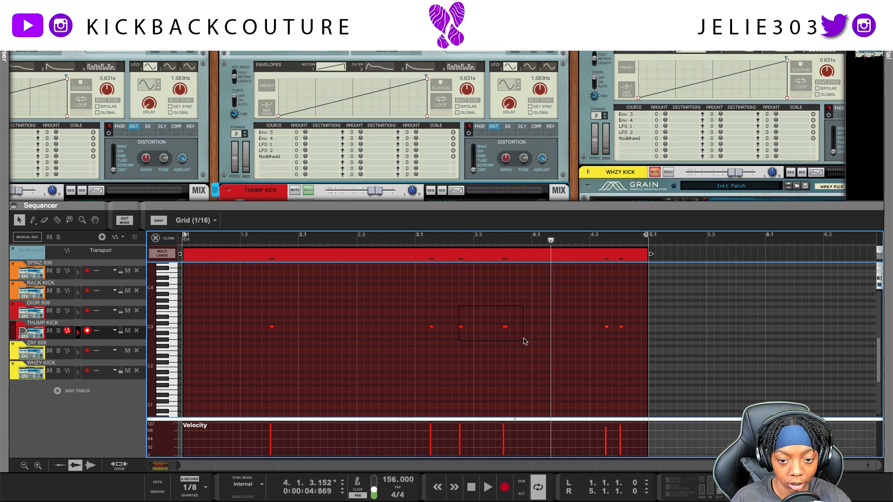
key(Delete)
key(space)
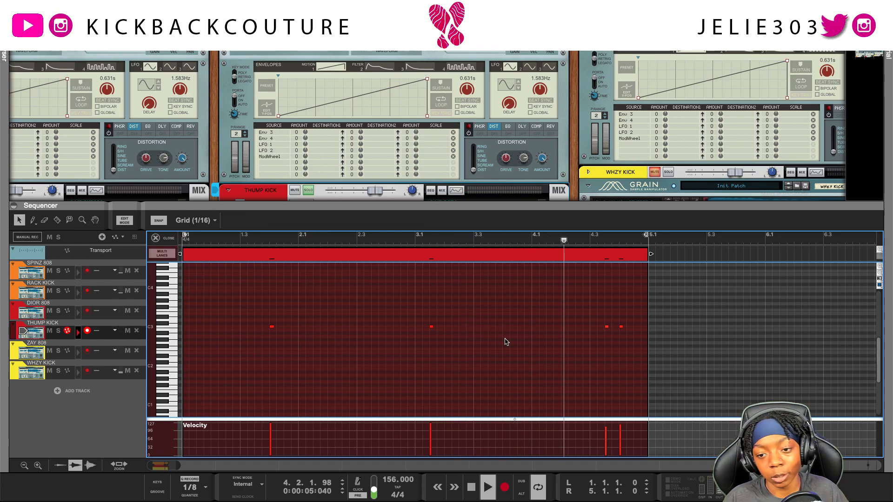
key(space)
- Delete the first of the two THUMP KICK notes in bar 4 and play the loop from the start with the sequencer hidden
drag(600, 310, 607, 342)
key(Delete)
key(shift+Return)
key(space)
drag(467, 203, 444, 500)
scroll(445, 356, down, 2)
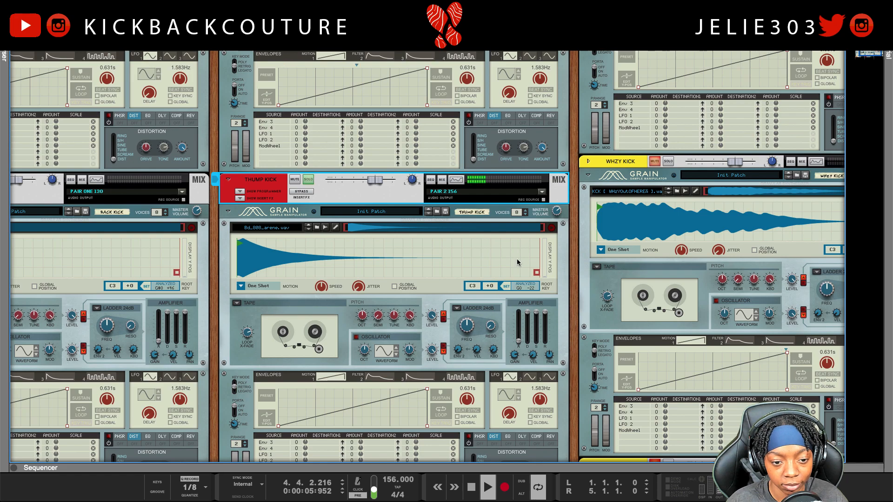
click(556, 214)
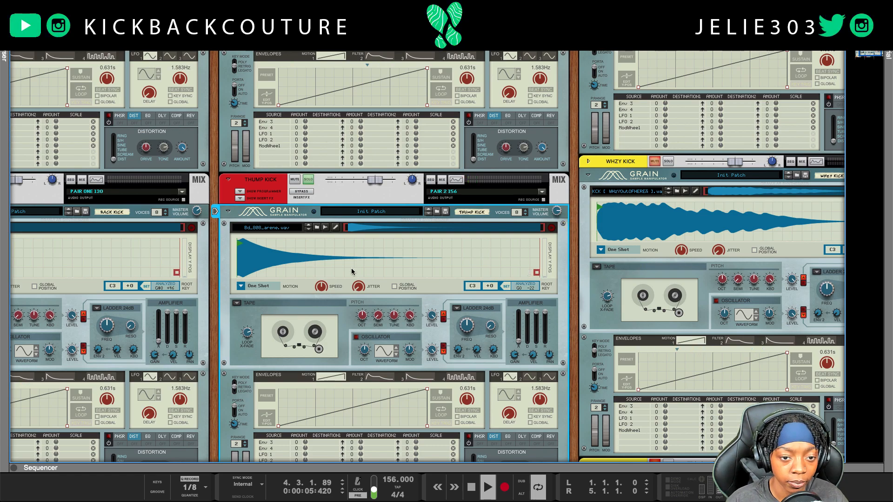
key(space)
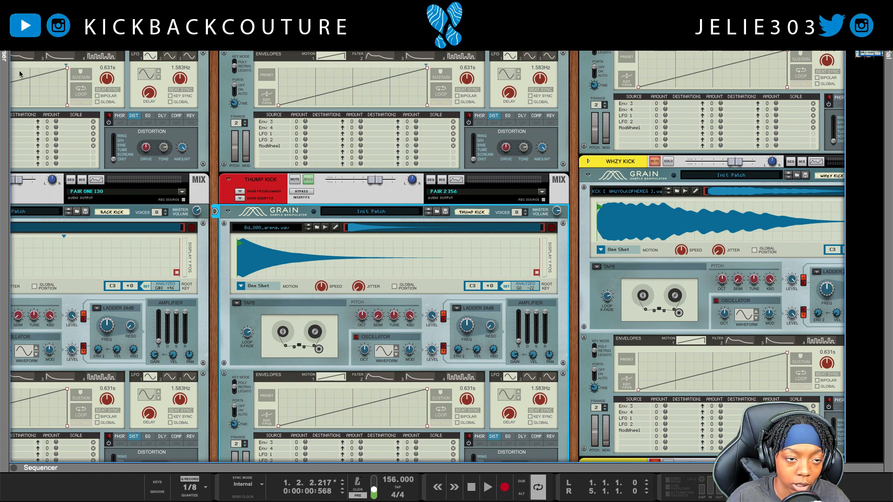
- Browse back from the Bass Drums folder and swap the sample in THUMP KICK's Grain for the kick_light sample
click(4, 89)
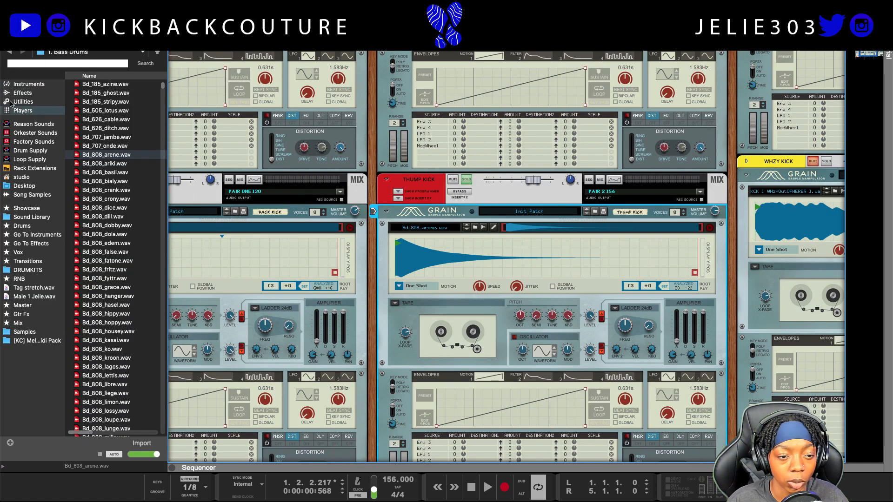
click(95, 95)
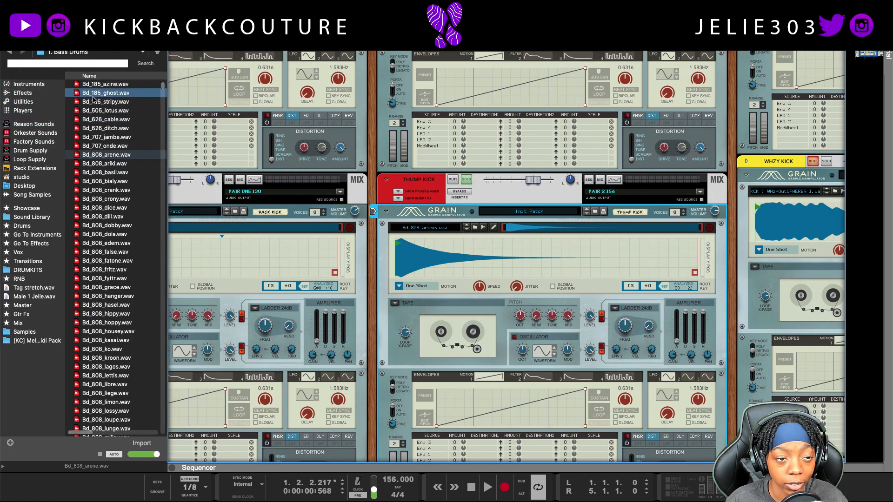
click(10, 53)
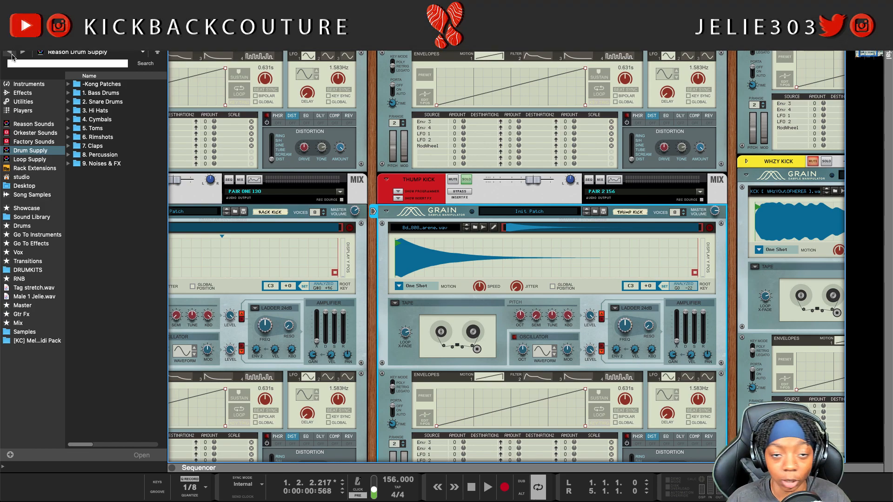
click(10, 53)
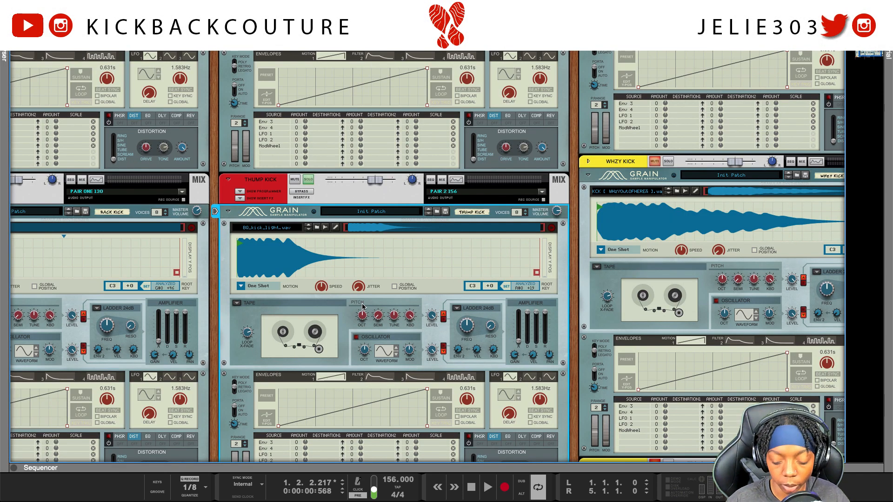
scroll(275, 299, up, 3)
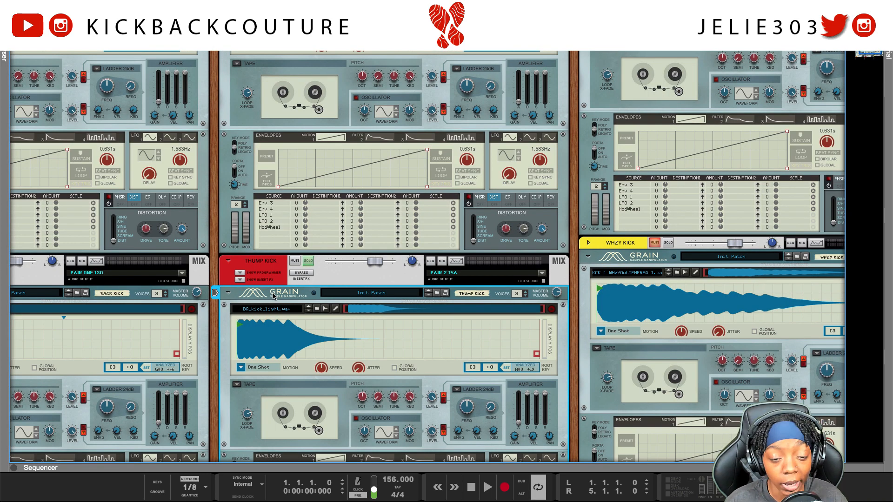
- Play the loop from the start at 165 BPM to hear ZAY 808 together with WHZY KICK
key(space)
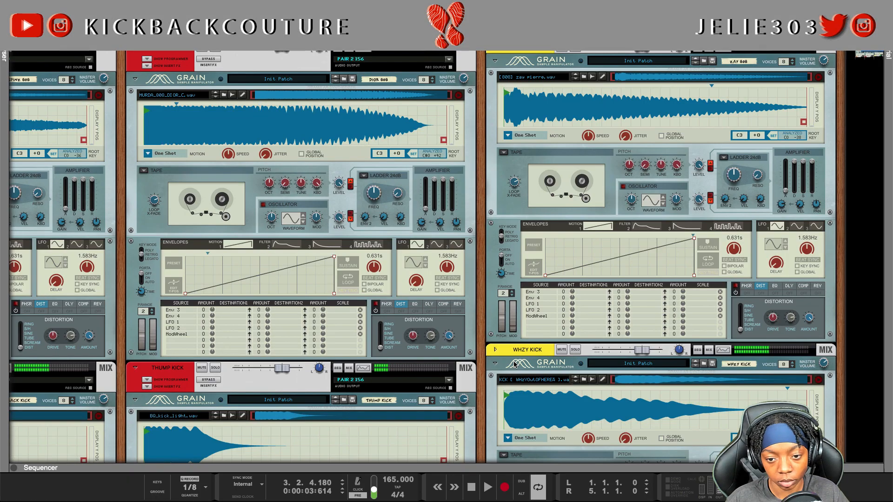
key(shift+Return)
key(space)
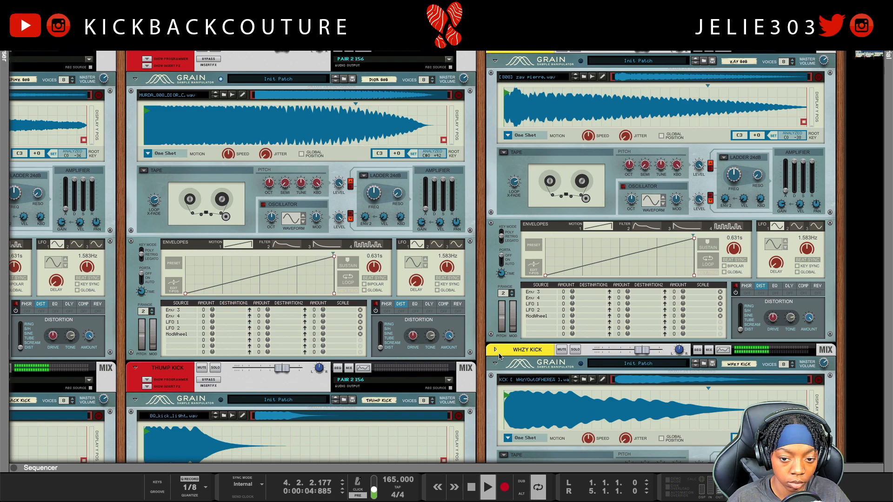
key(space)
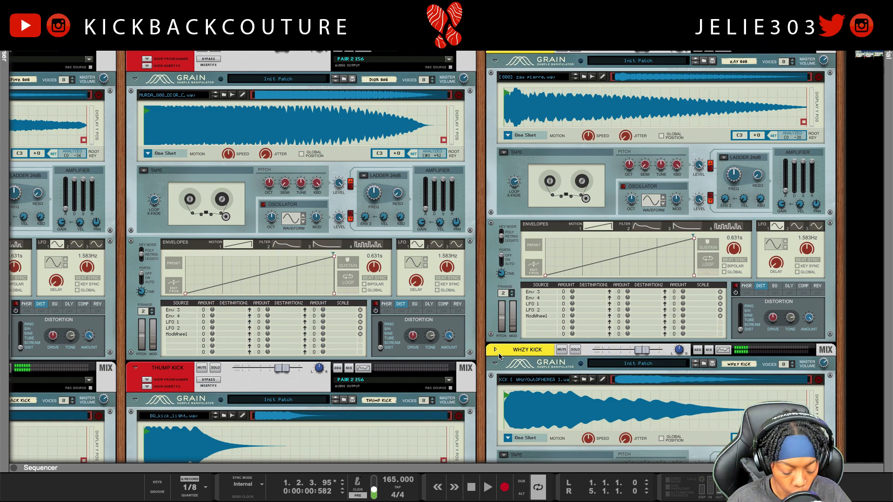
- Solo ZAY 808, play the loop from the start to hear the 808 alone, and turn its solo off
click(518, 68)
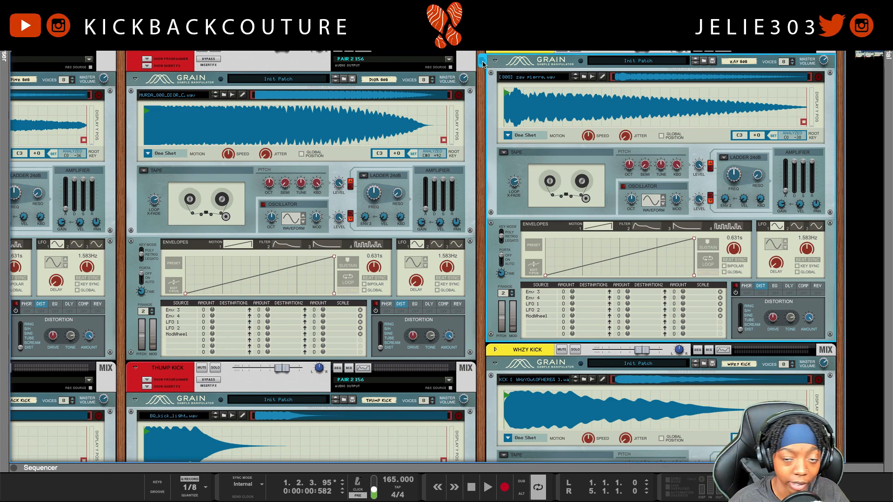
click(579, 50)
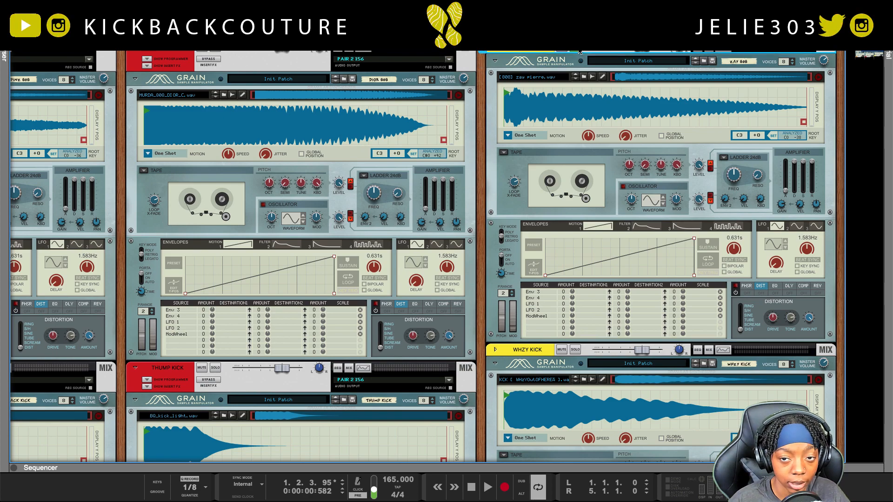
key(shift+Return)
key(space)
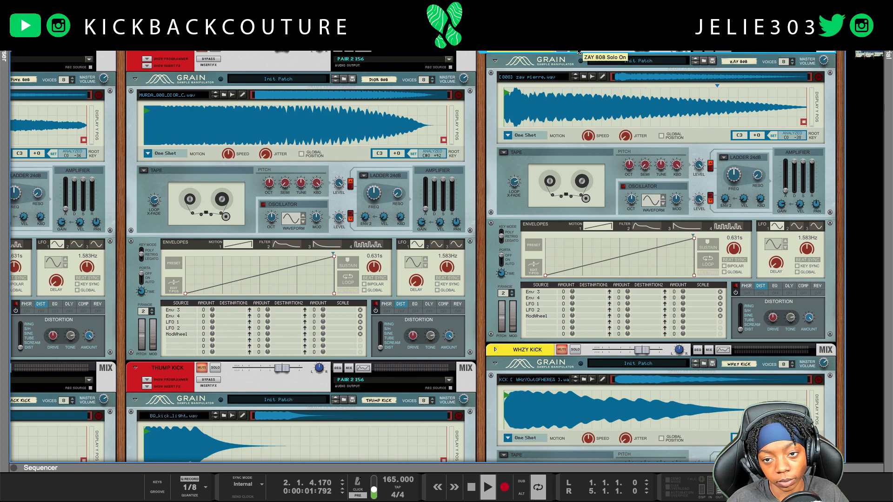
key(space)
click(577, 50)
- Solo WHZY KICK, play the loop from the start to hear the kick alone, and turn its solo off
click(577, 350)
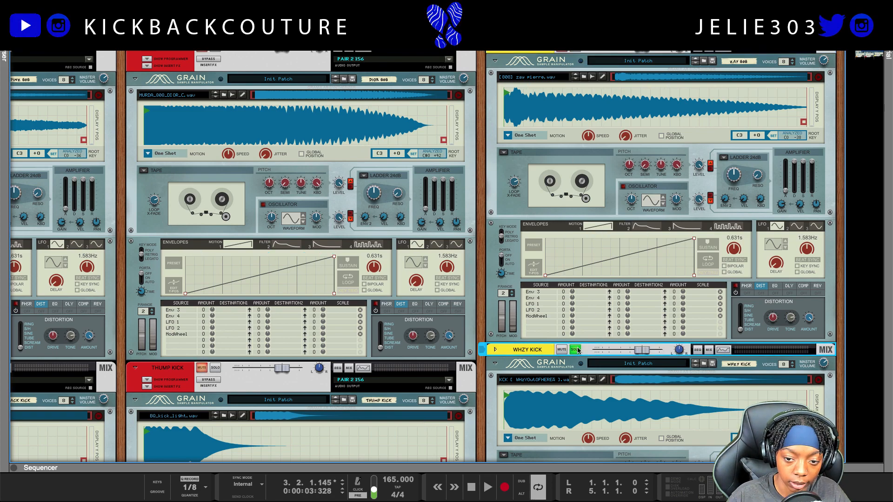
key(shift+Return)
key(space)
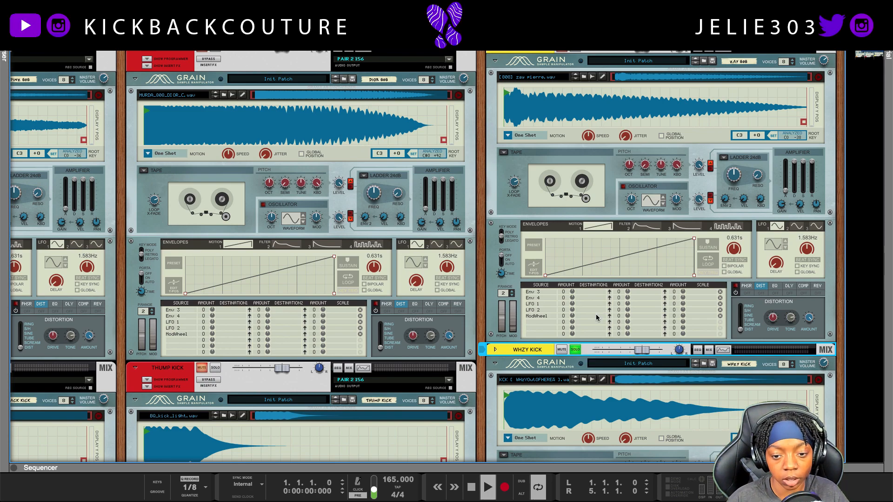
click(577, 350)
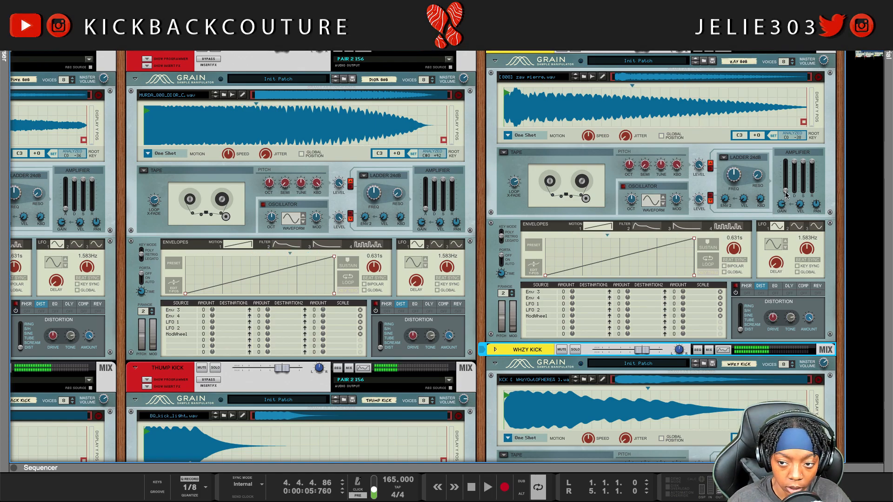
- Raise the amplifier attack of ZAY 808's Grain to about 78 ms and fine-tune it slightly lower
click(786, 195)
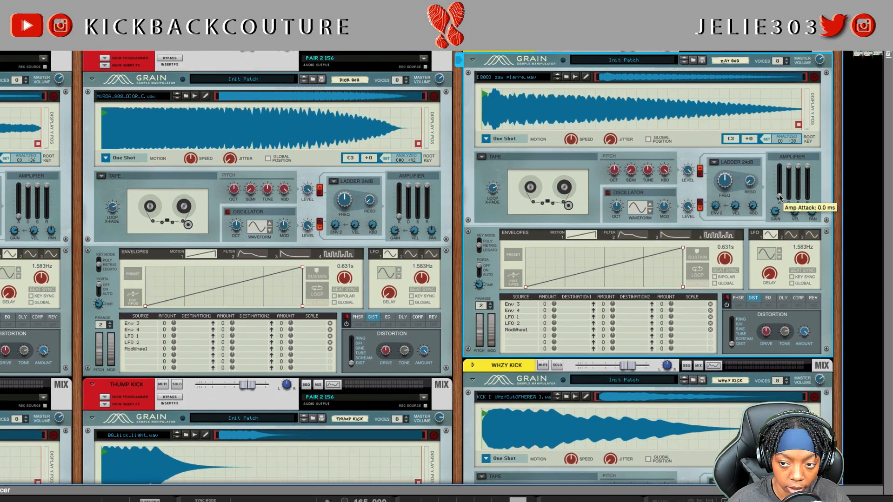
drag(780, 194, 780, 190)
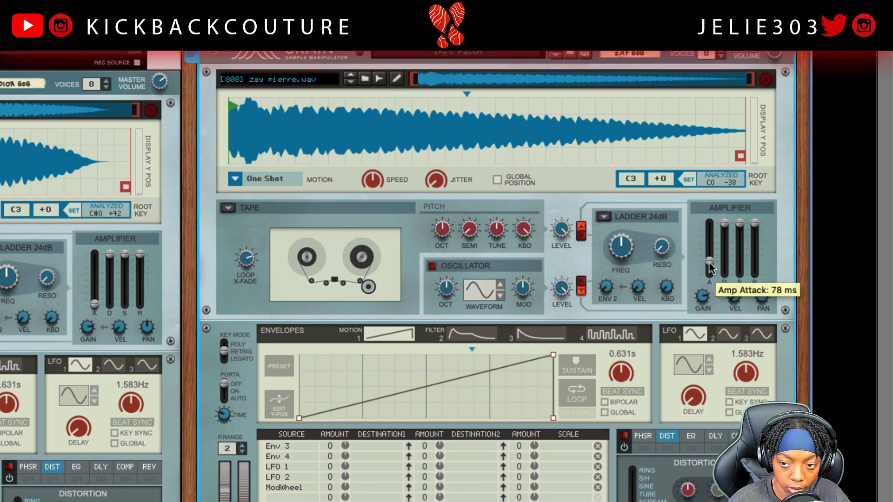
drag(711, 267, 710, 271)
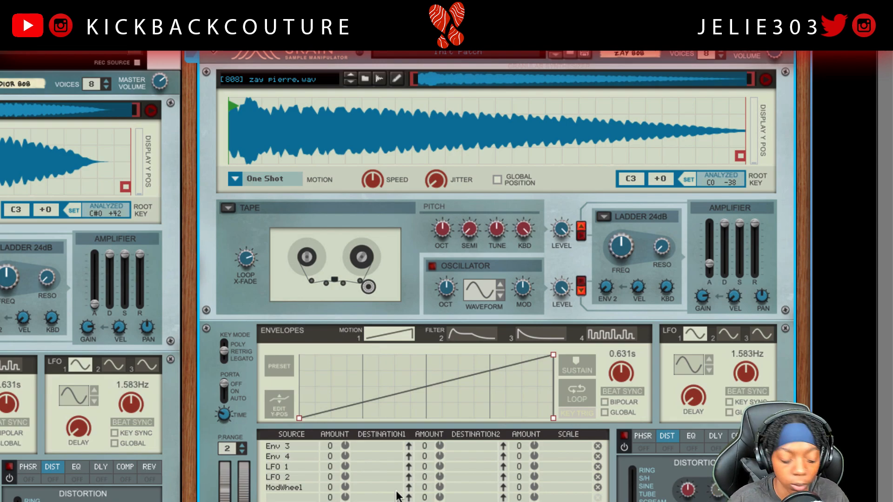
- On the back of the rack, route WHZY KICK's Parallel Output L into the left dynamics sidechain input of ZAY 808's mix channel
key(Tab)
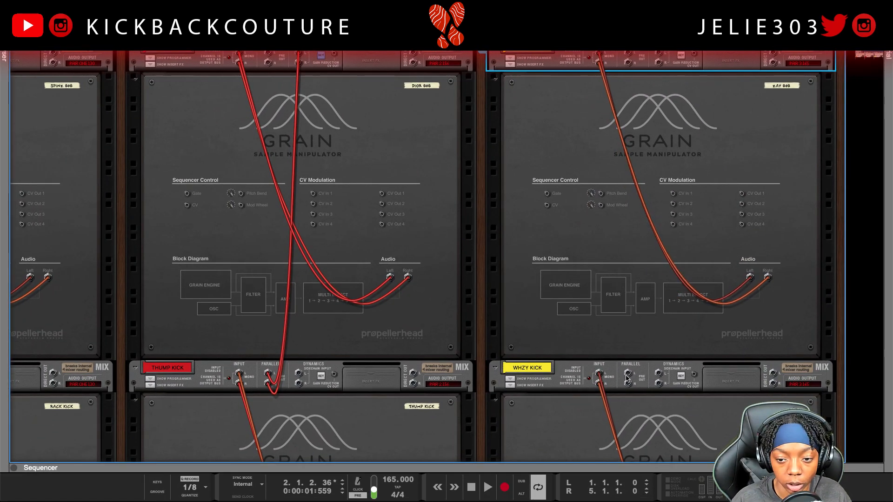
click(627, 379)
click(619, 373)
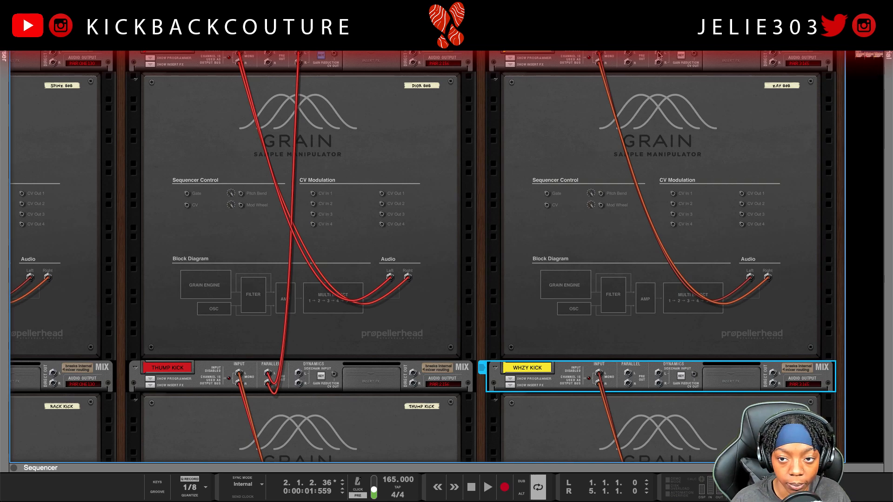
click(659, 54)
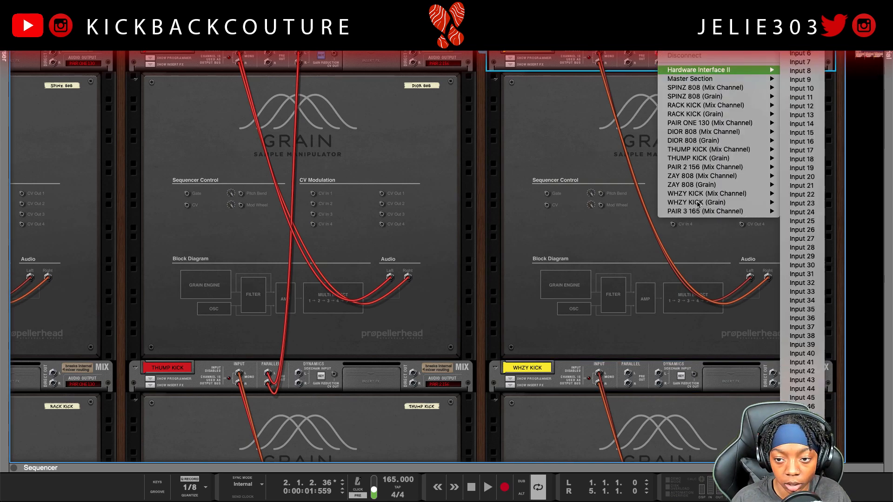
mouse_move(718, 194)
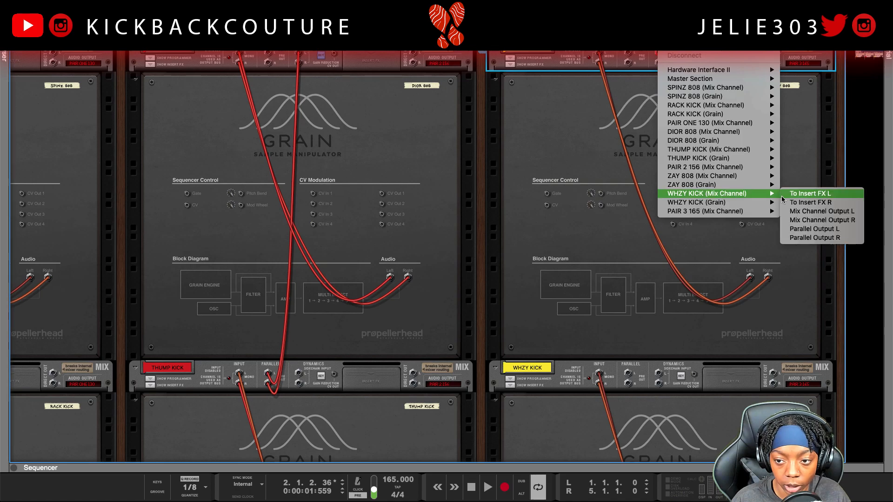
click(809, 229)
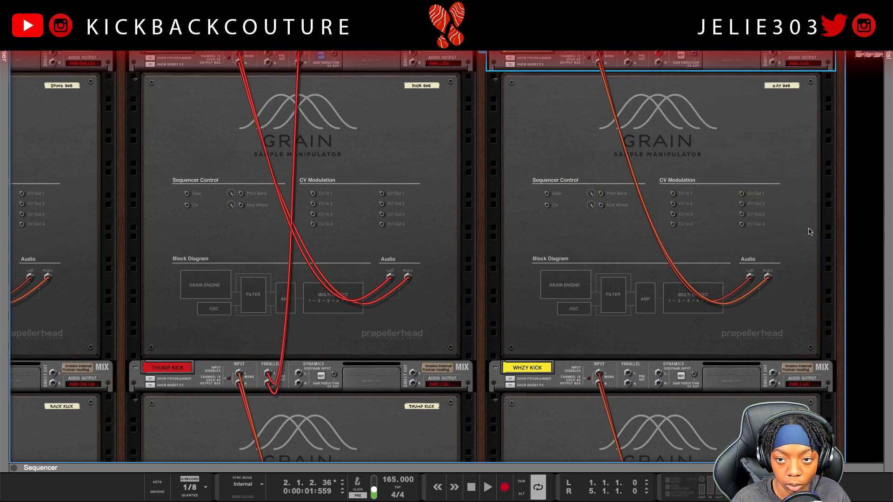
key(Tab)
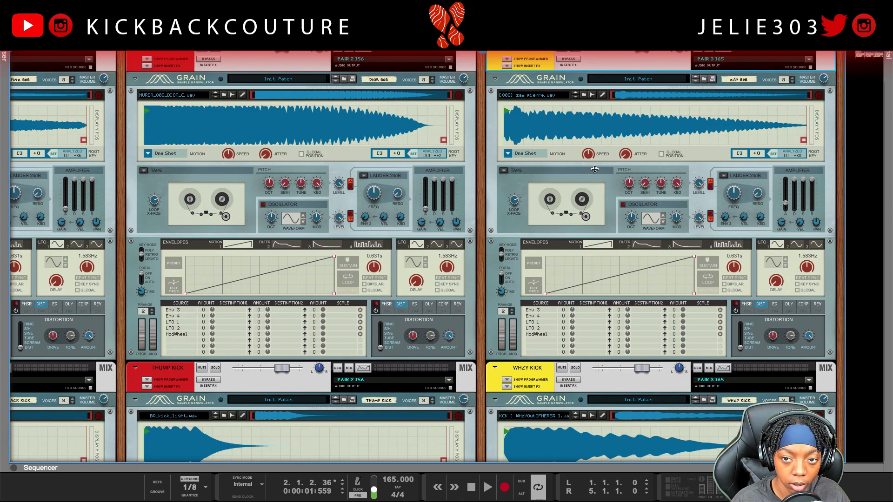
- Show the mixer above the rack, enlarge it to reach the dynamics section, and turn on the compressor on the ZAY 808 channel
key(F5+F6)
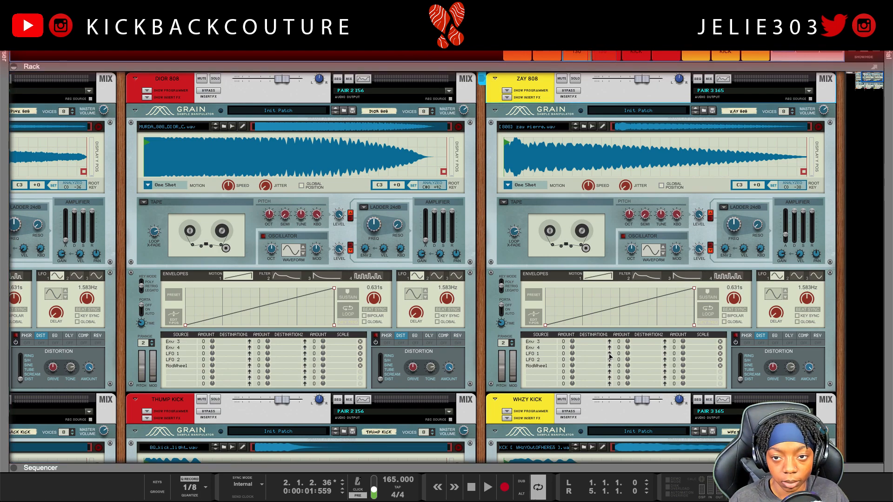
drag(626, 62, 614, 287)
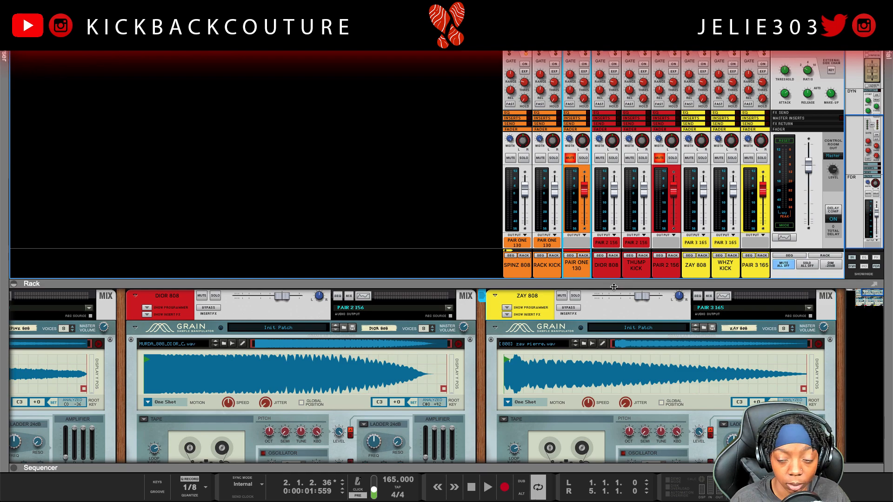
drag(634, 344, 641, 394)
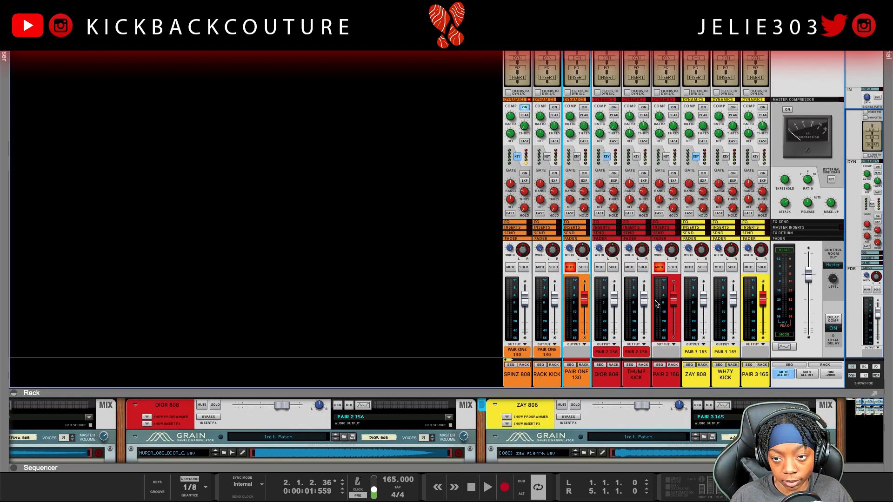
click(704, 108)
drag(721, 396, 717, 258)
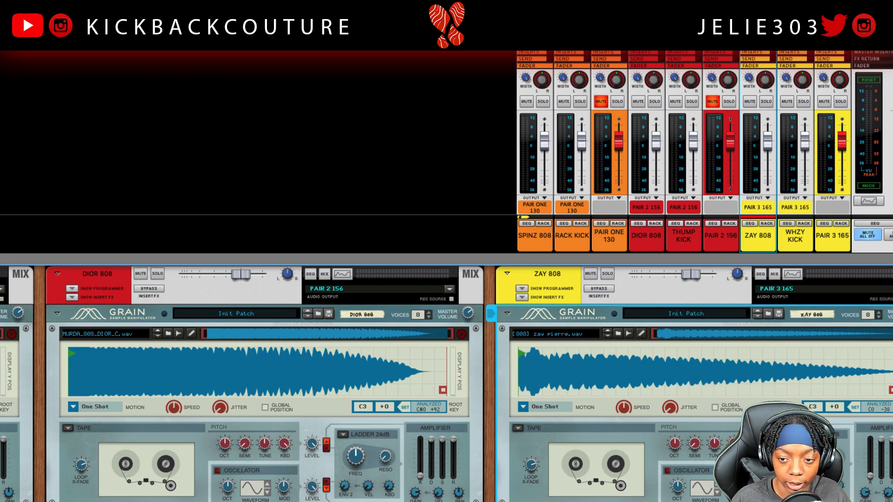
drag(776, 262, 782, 501)
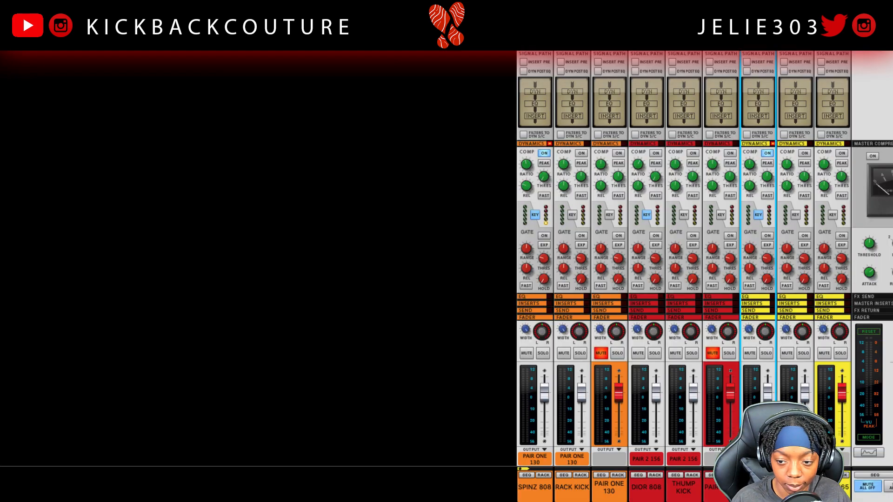